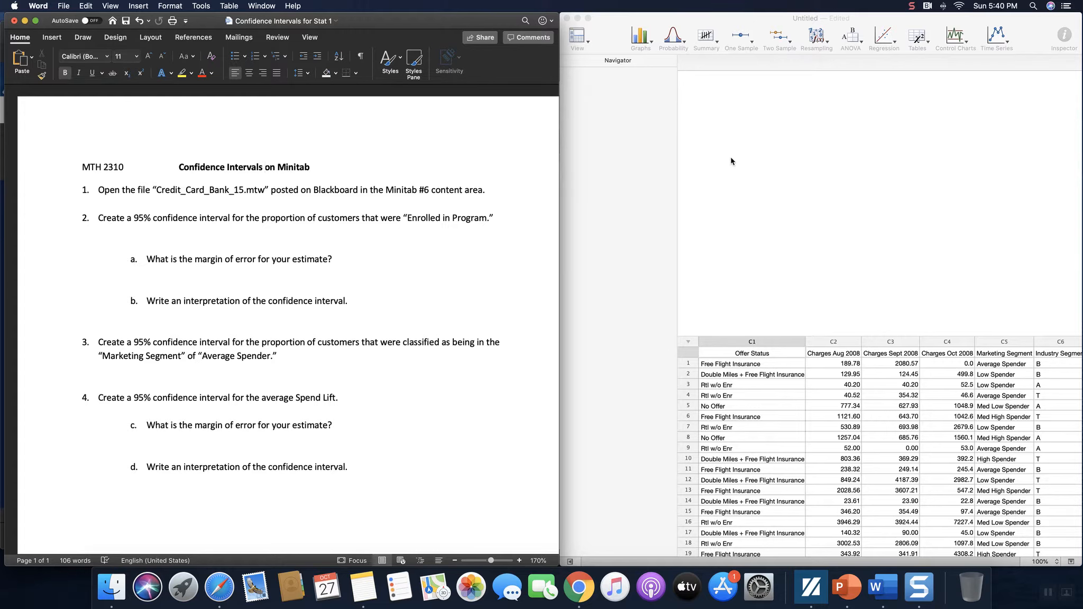
Step: Bring the Minitab Express credit card worksheet in front of the Word assignment
{"action": "left_click", "coordinate": [770, 137]}
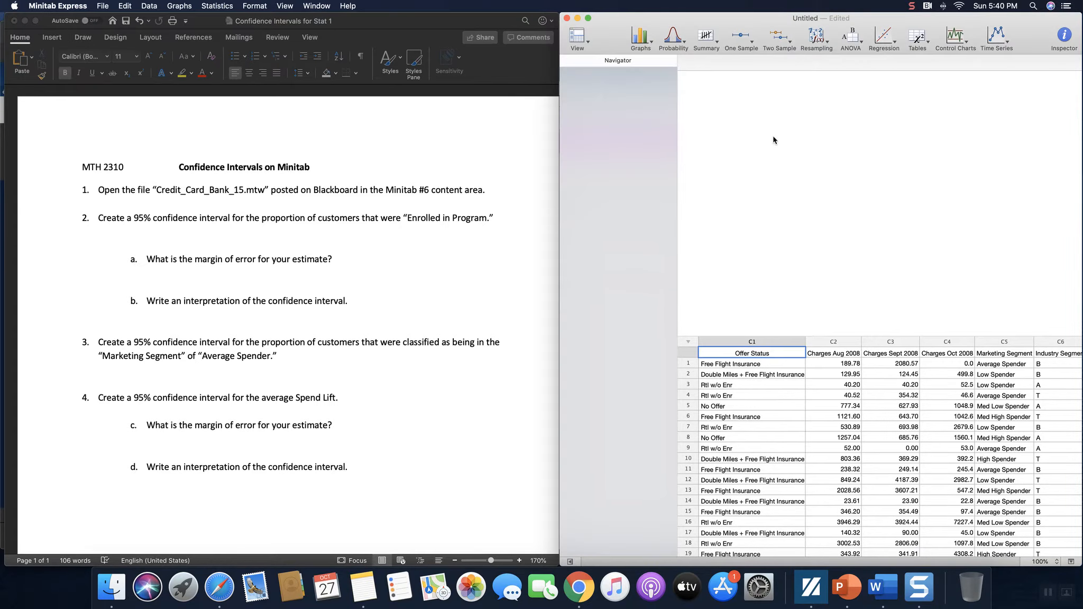
Step: Hide the navigator pane and widen the data window to show columns C1 through C8
{"action": "left_click", "coordinate": [589, 44]}
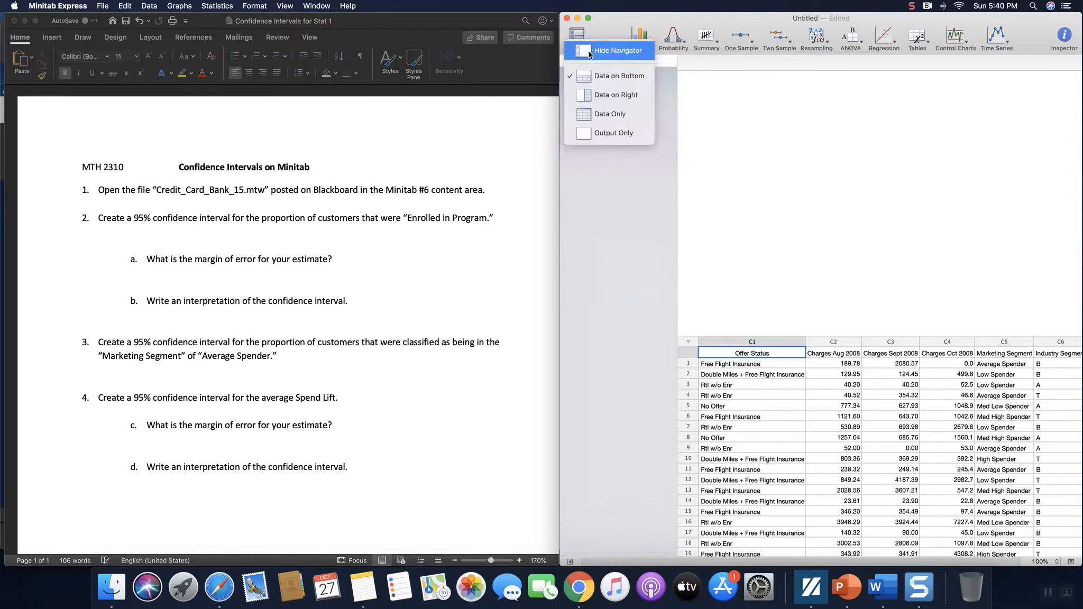
{"action": "left_click", "coordinate": [594, 52]}
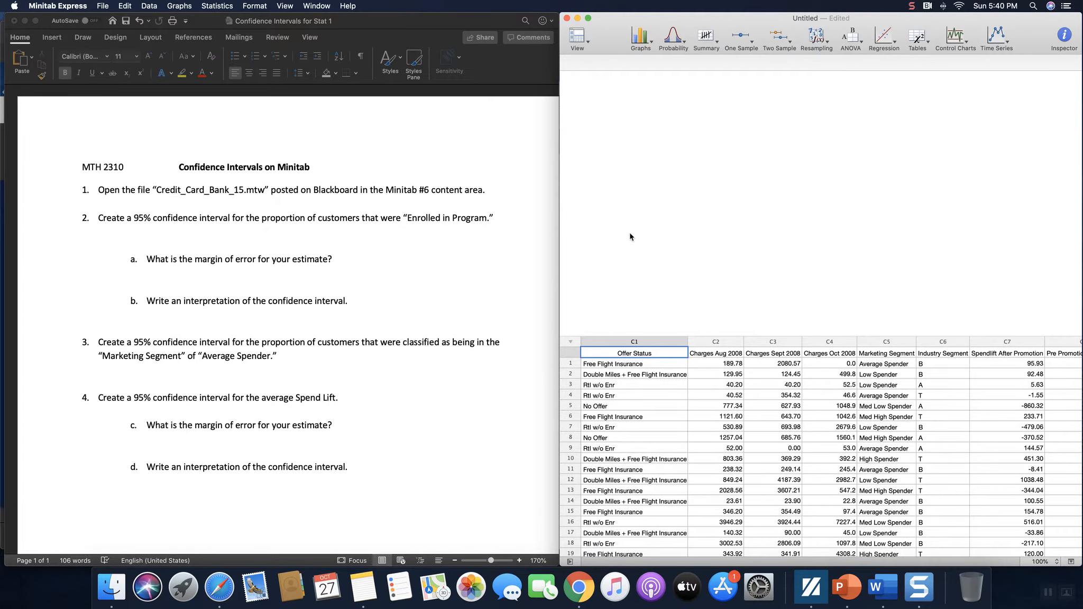
{"action": "left_click_drag", "start_coordinate": [559, 232], "coordinate": [498, 242]}
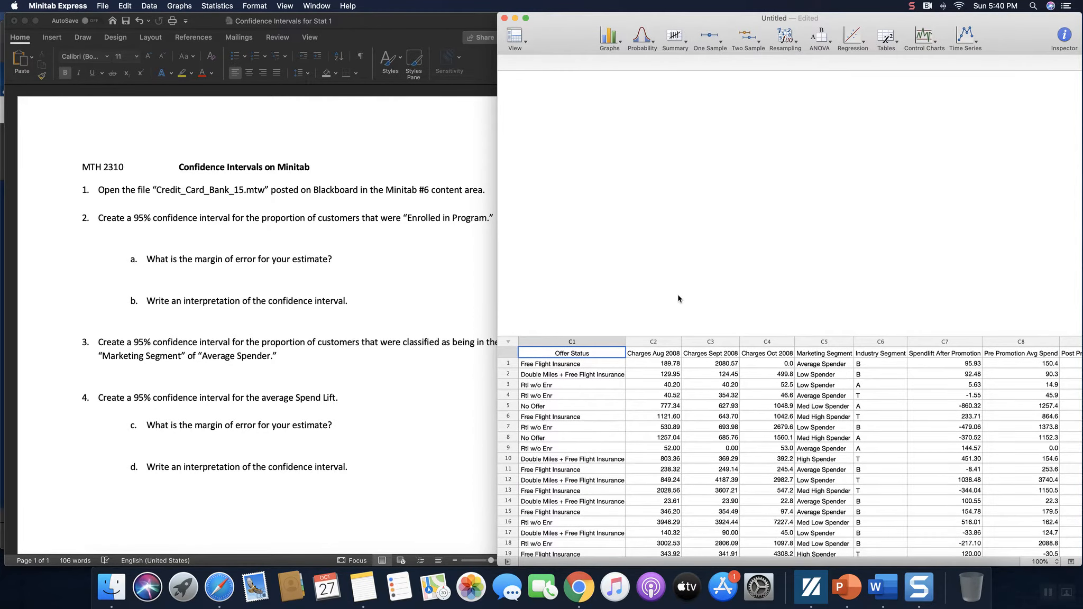
Step: Browse the worksheet columns from Pre Promotion Avg Spend to Offer Status, then bring Word forward
{"action": "left_click", "coordinate": [990, 351]}
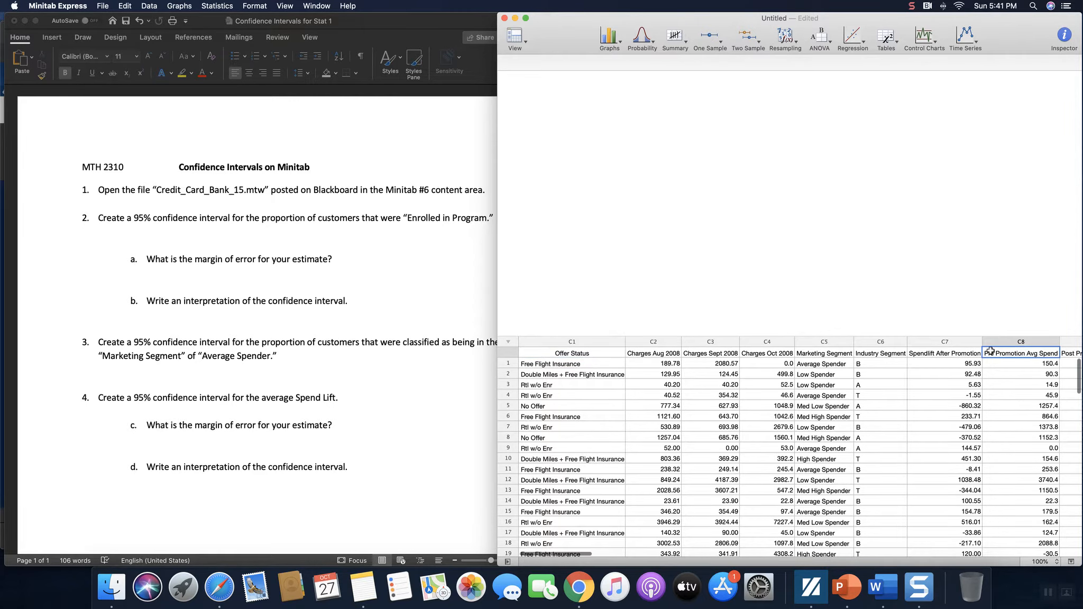
{"action": "key", "text": "Right"}
{"action": "key", "text": "Right"}
{"action": "key", "text": "Right"}
{"action": "key", "text": "Right"}
{"action": "key", "text": "Right"}
{"action": "key", "text": "Right"}
{"action": "key", "text": "Right"}
{"action": "key", "text": "Left"}
{"action": "key", "text": "Left"}
{"action": "key", "text": "Left"}
{"action": "key", "text": "Left"}
{"action": "key", "text": "Left"}
{"action": "key", "text": "Left"}
{"action": "key", "text": "Left"}
{"action": "key", "text": "Left"}
{"action": "key", "text": "Left"}
{"action": "key", "text": "Left"}
{"action": "key", "text": "Left"}
{"action": "key", "text": "Left"}
{"action": "key", "text": "Left"}
{"action": "key", "text": "Left"}
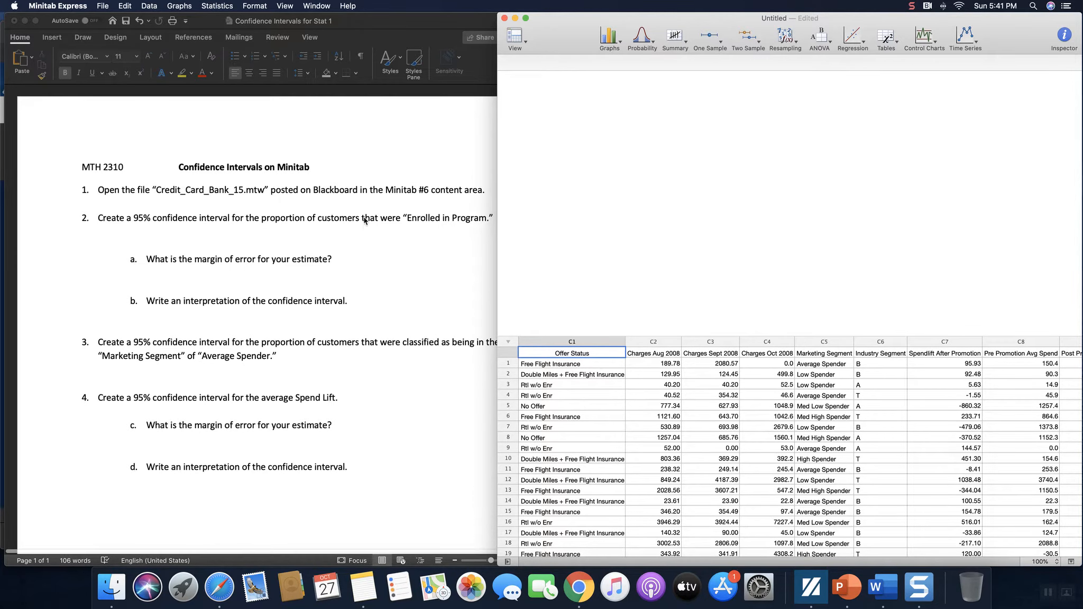
{"action": "left_click", "coordinate": [389, 237]}
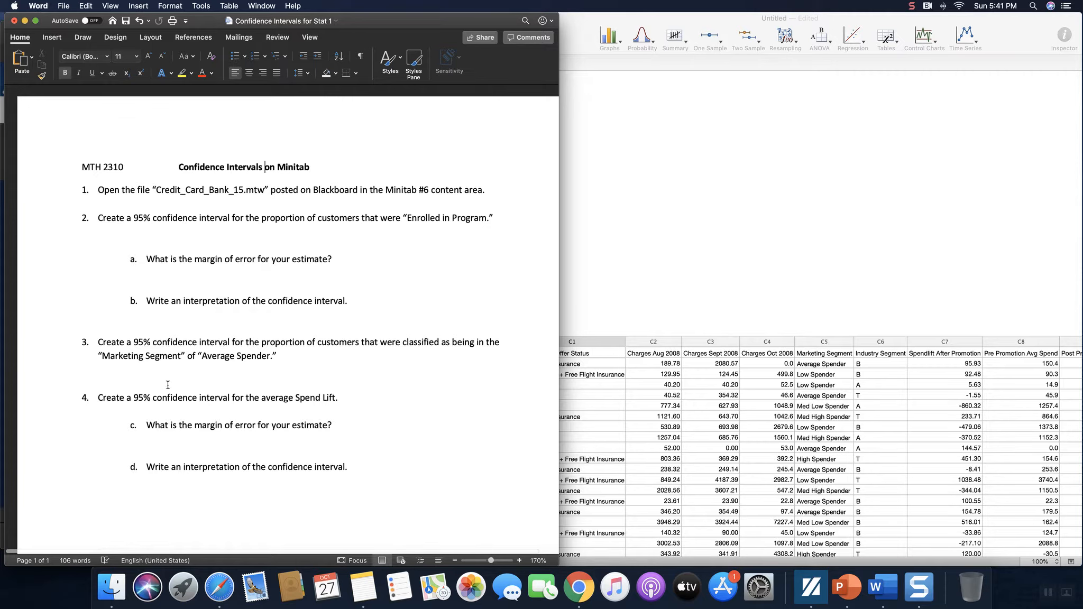
Step: Return to the Minitab worksheet and browse the column names from Retail Customer to Offer Status
{"action": "left_click", "coordinate": [763, 355]}
{"action": "key", "text": "Right"}
{"action": "key", "text": "Right"}
{"action": "key", "text": "Right"}
{"action": "key", "text": "Right"}
{"action": "key", "text": "Right"}
{"action": "key", "text": "Right"}
{"action": "key", "text": "Right"}
{"action": "key", "text": "Right"}
{"action": "key", "text": "Right"}
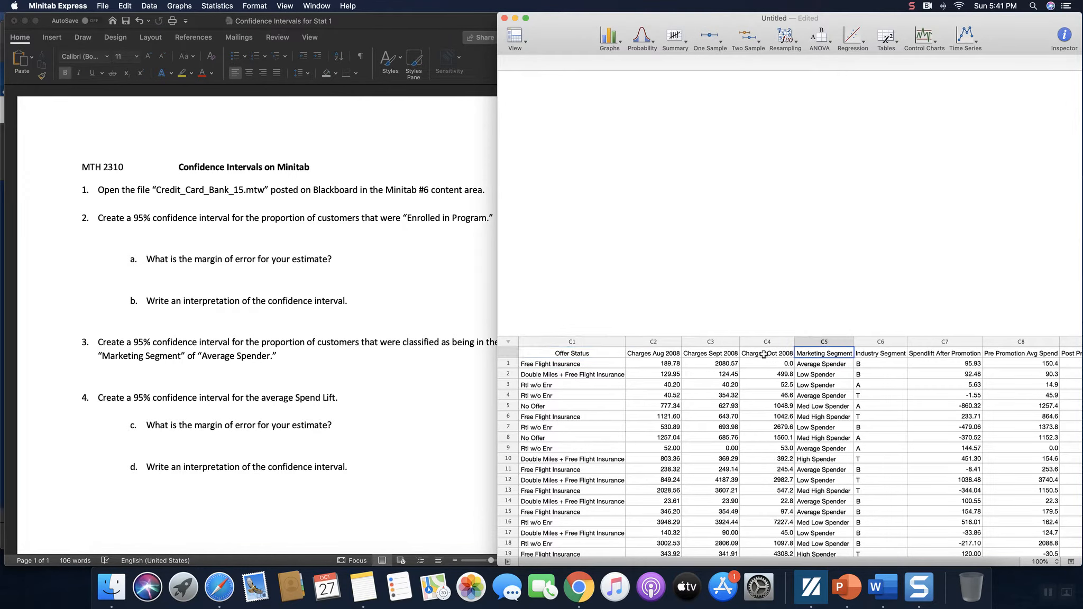
{"action": "key", "text": "Right"}
{"action": "key", "text": "Right"}
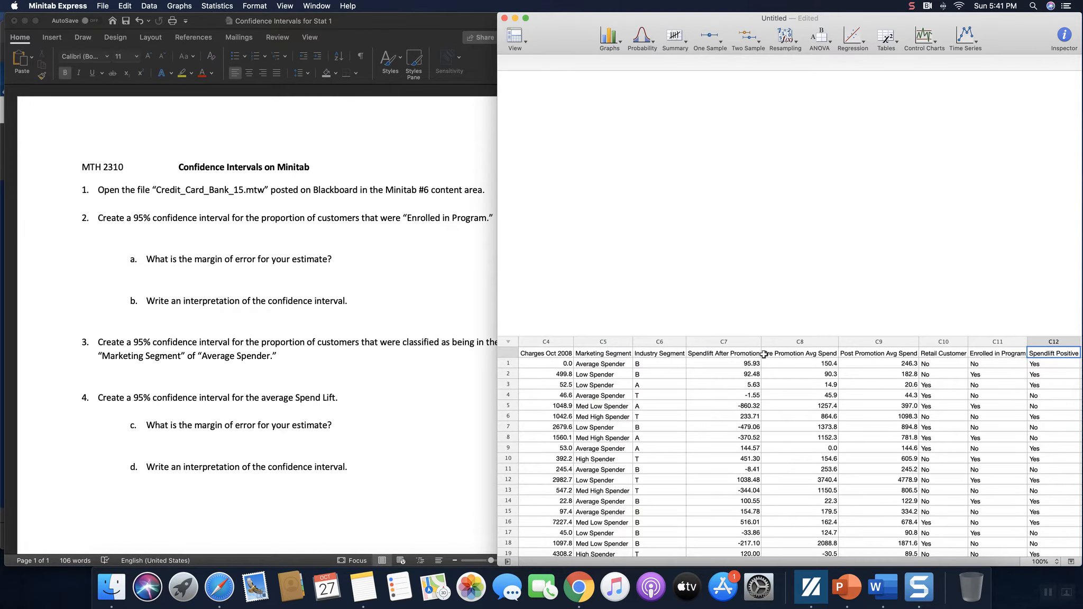
{"action": "key", "text": "Left"}
{"action": "key", "text": "Left"}
{"action": "key", "text": "Left"}
{"action": "key", "text": "Left"}
{"action": "key", "text": "Left"}
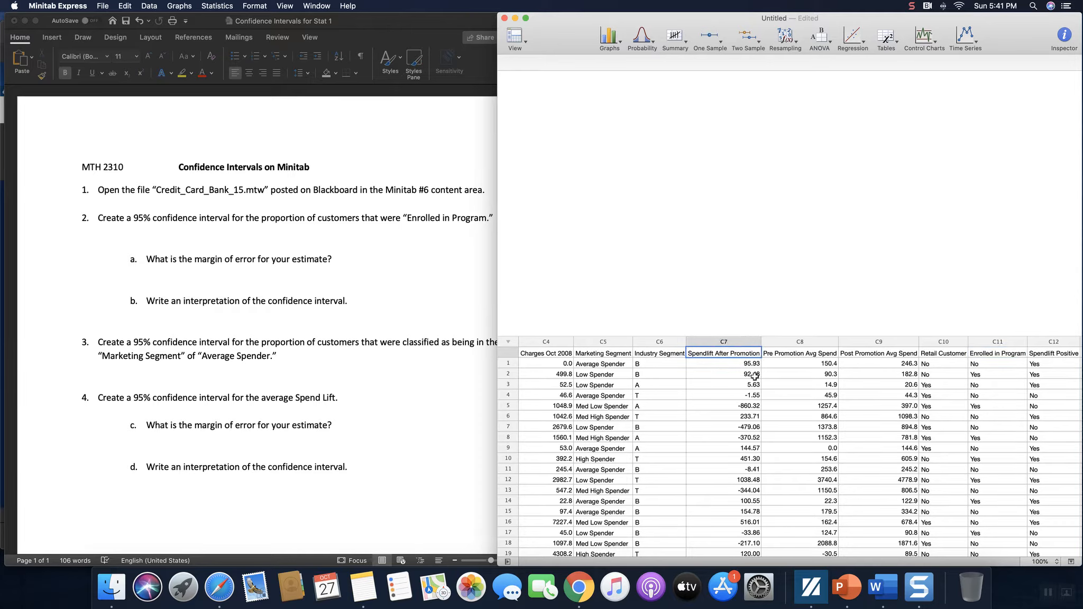
{"action": "key", "text": "Left"}
{"action": "key", "text": "Left"}
{"action": "key", "text": "Left"}
{"action": "key", "text": "Left"}
{"action": "key", "text": "Left"}
{"action": "key", "text": "Left"}
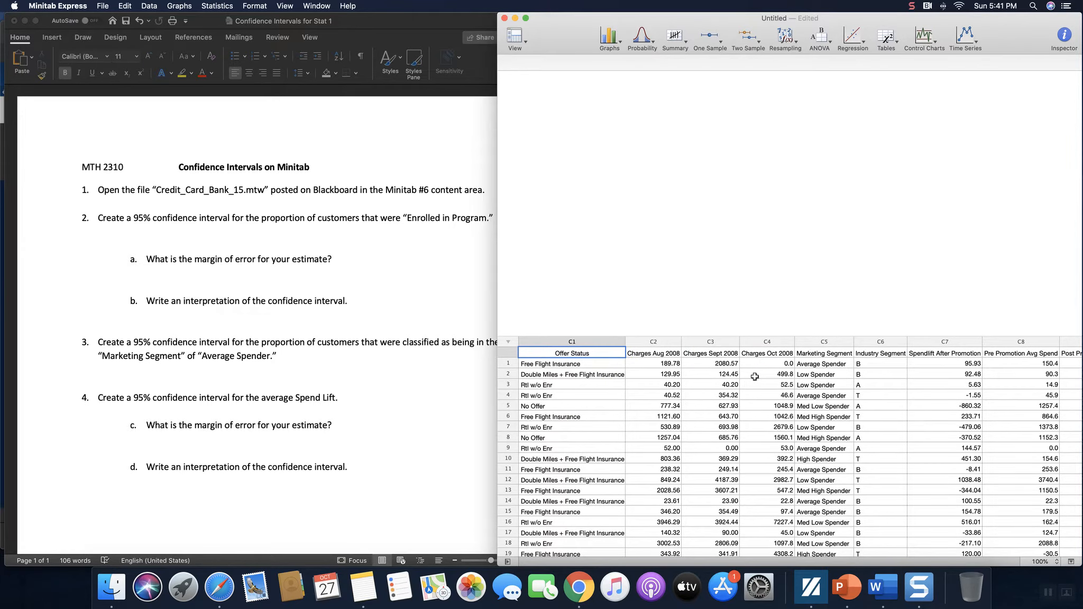
Step: Inspect the Offer Status and Spendlift After Promotion values, then return to column C1
{"action": "key", "text": "Down"}
{"action": "key", "text": "Down"}
{"action": "key", "text": "Down"}
{"action": "key", "text": "Down"}
{"action": "key", "text": "Down"}
{"action": "key", "text": "Down"}
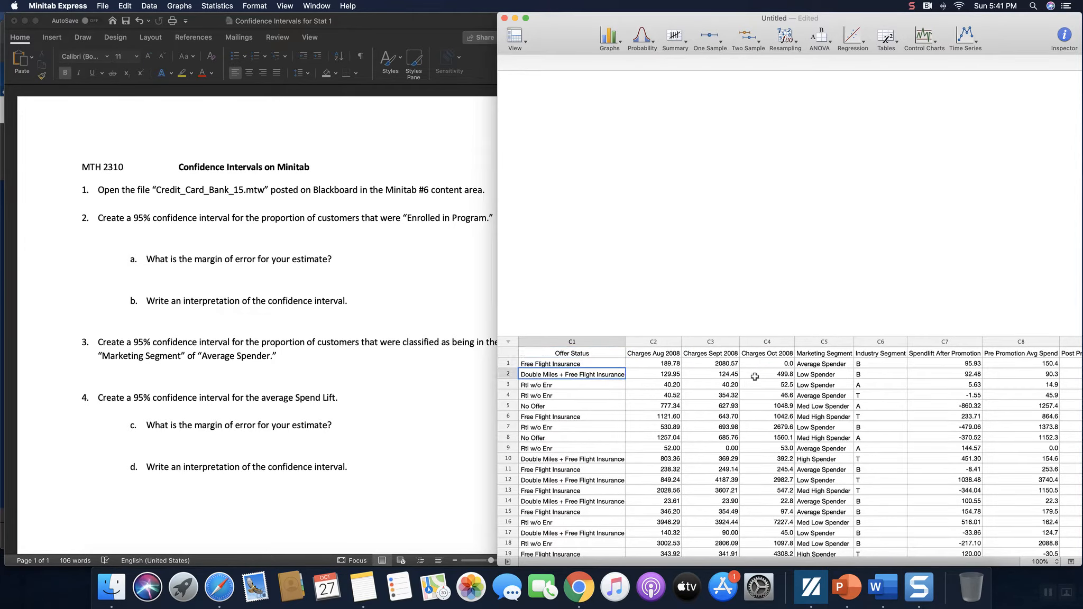
{"action": "key", "text": "Up"}
{"action": "key", "text": "Up"}
{"action": "key", "text": "Up"}
{"action": "key", "text": "Up"}
{"action": "key", "text": "Up"}
{"action": "key", "text": "Up"}
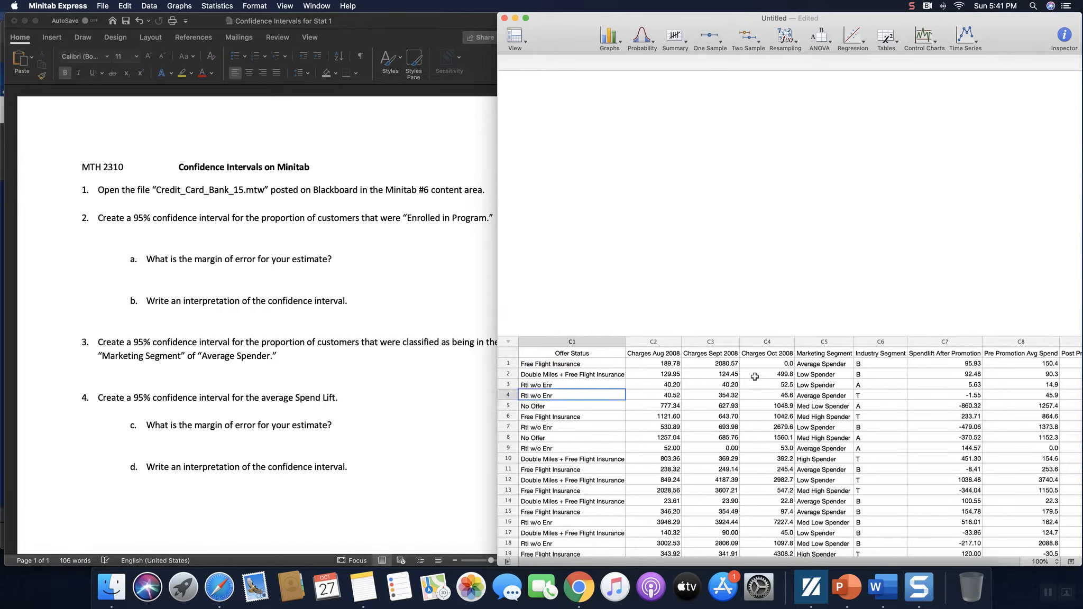
{"action": "key", "text": "Right"}
{"action": "key", "text": "Right"}
{"action": "key", "text": "Right"}
{"action": "key", "text": "Right"}
{"action": "key", "text": "Right"}
{"action": "key", "text": "Right"}
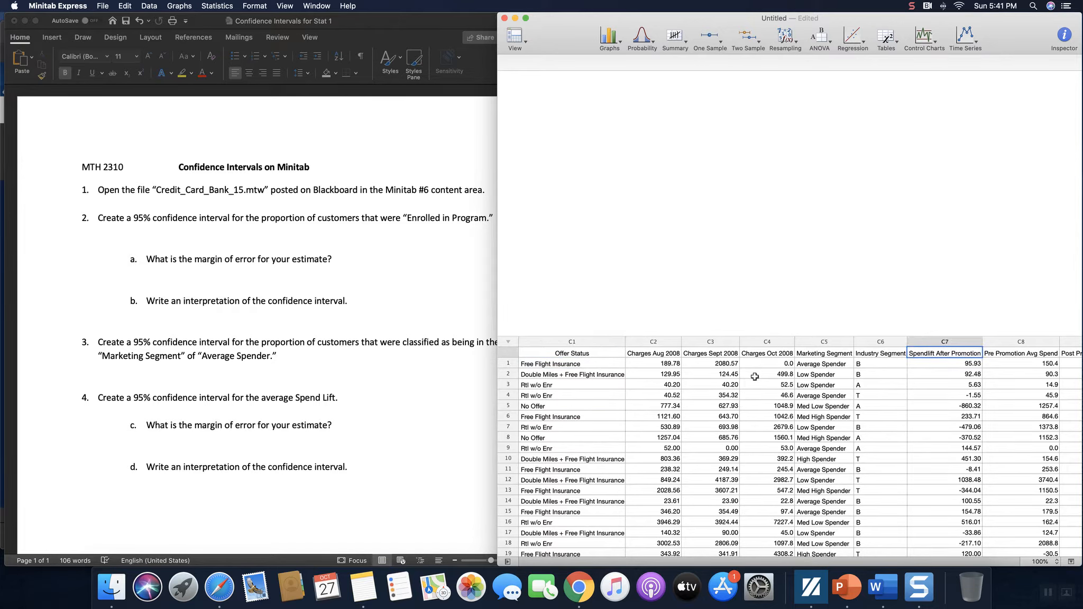
{"action": "key", "text": "Down"}
{"action": "key", "text": "Down"}
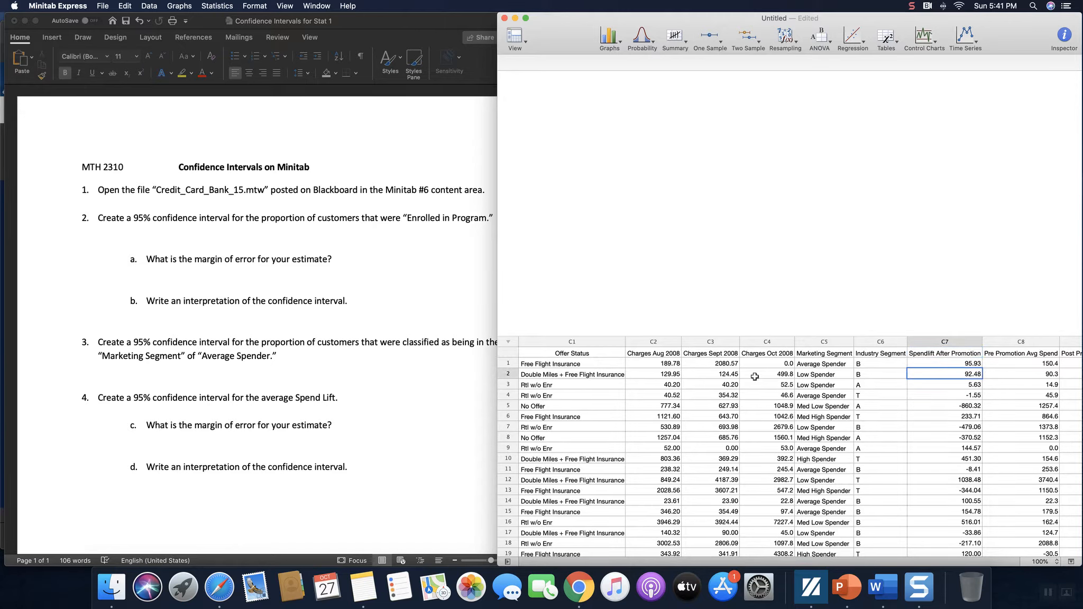
{"action": "key", "text": "Down"}
{"action": "key", "text": "Down"}
{"action": "key", "text": "Down"}
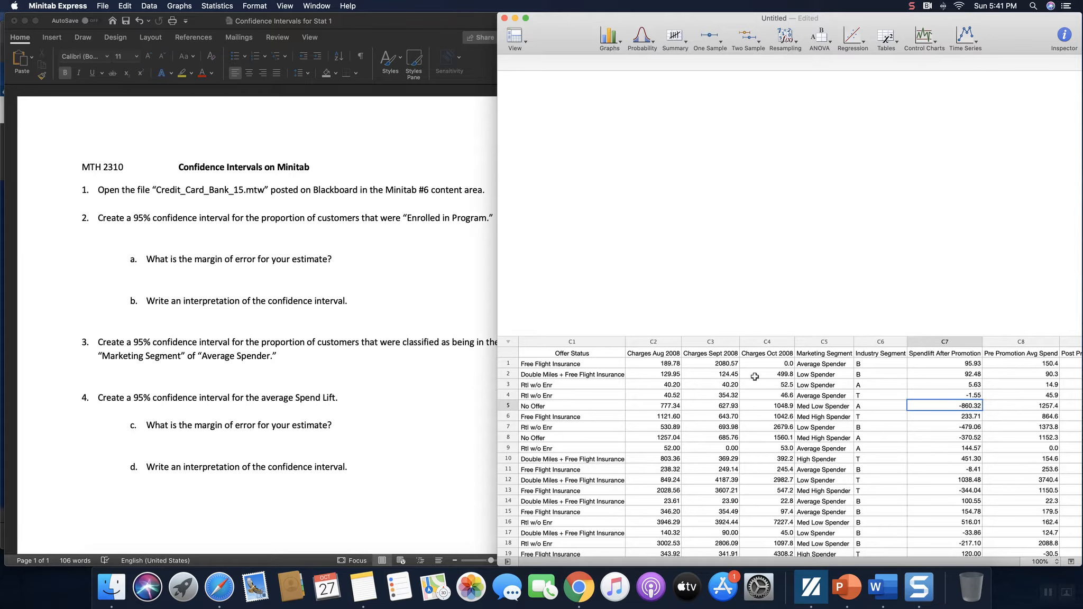
{"action": "key", "text": "Up"}
{"action": "key", "text": "Up"}
{"action": "key", "text": "Up"}
{"action": "key", "text": "Up"}
{"action": "key", "text": "Up"}
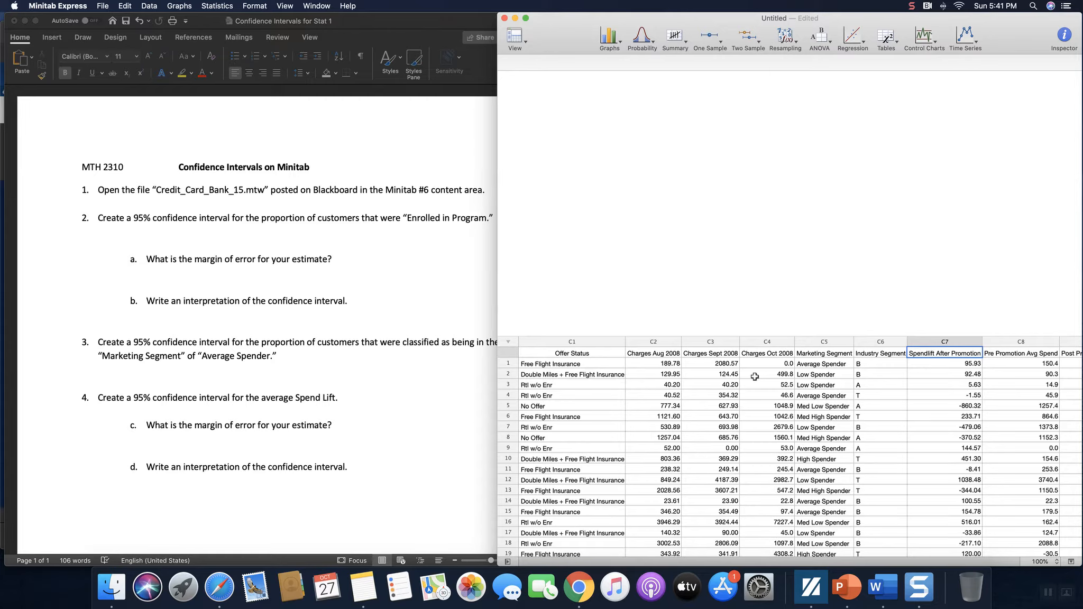
{"action": "key", "text": "Right"}
{"action": "key", "text": "Right"}
{"action": "key", "text": "Right"}
{"action": "key", "text": "Right"}
{"action": "key", "text": "Right"}
{"action": "key", "text": "Right"}
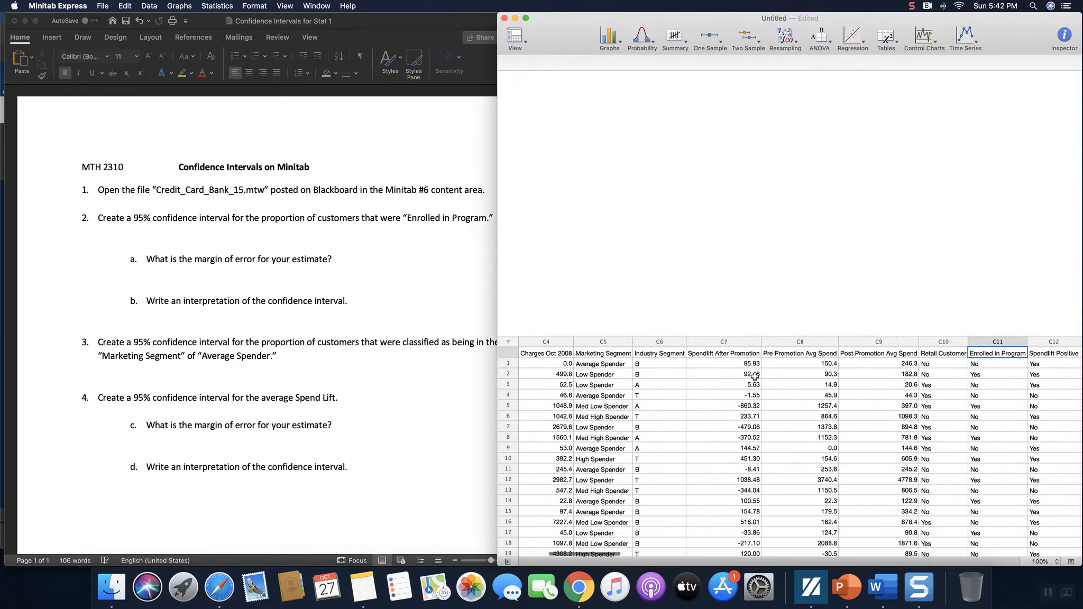
{"action": "key", "text": "Left"}
{"action": "key", "text": "Left"}
{"action": "key", "text": "Left"}
{"action": "key", "text": "Left"}
{"action": "key", "text": "Left"}
{"action": "key", "text": "Left"}
{"action": "key", "text": "Left"}
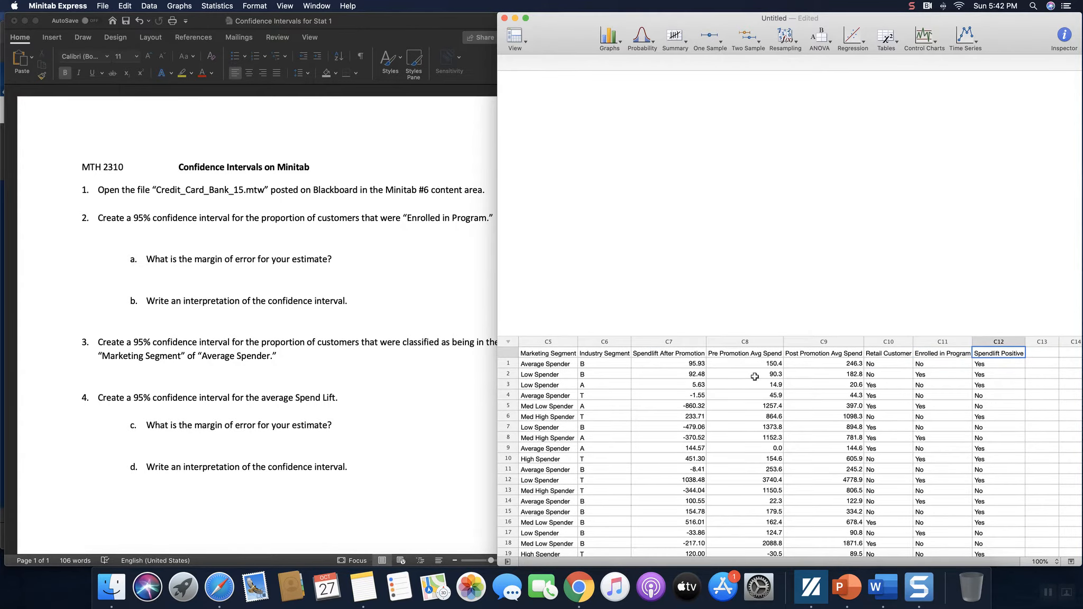
{"action": "key", "text": "Left"}
{"action": "key", "text": "Left"}
{"action": "key", "text": "Left"}
{"action": "key", "text": "Left"}
{"action": "key", "text": "Left"}
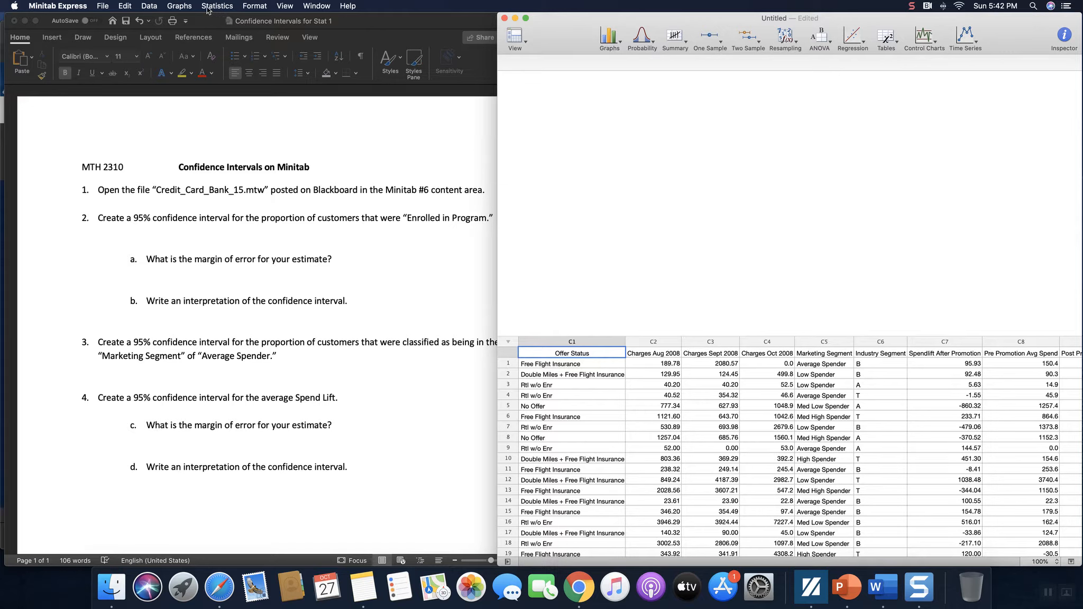
Step: Sample 100 rows from Marketing Segment, Enrolled in Program and Spendlift After Promotion without replacement
{"action": "left_click", "coordinate": [148, 6]}
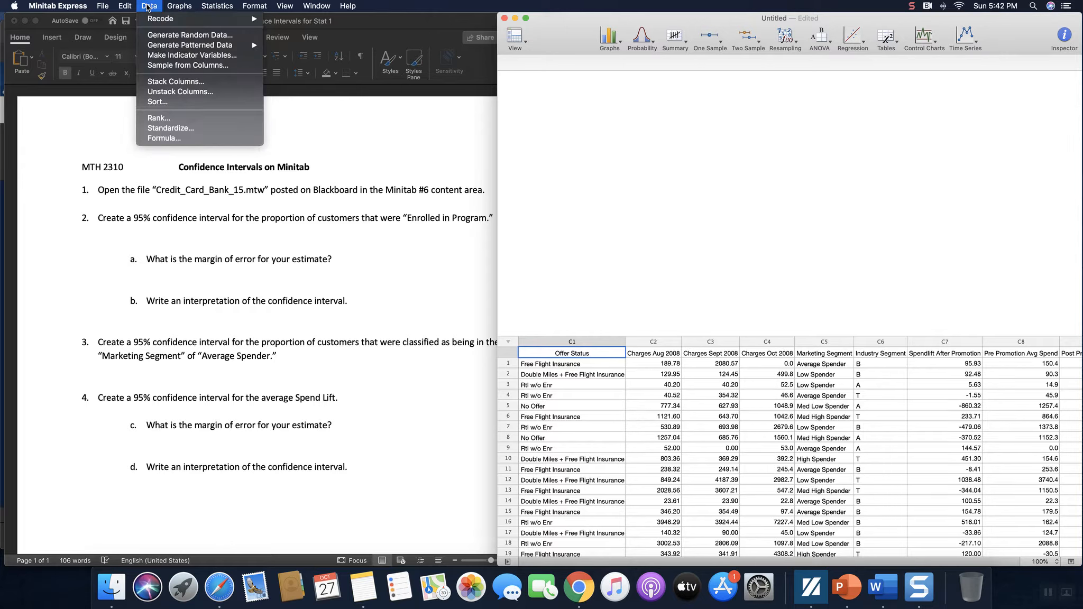
{"action": "left_click", "coordinate": [240, 70]}
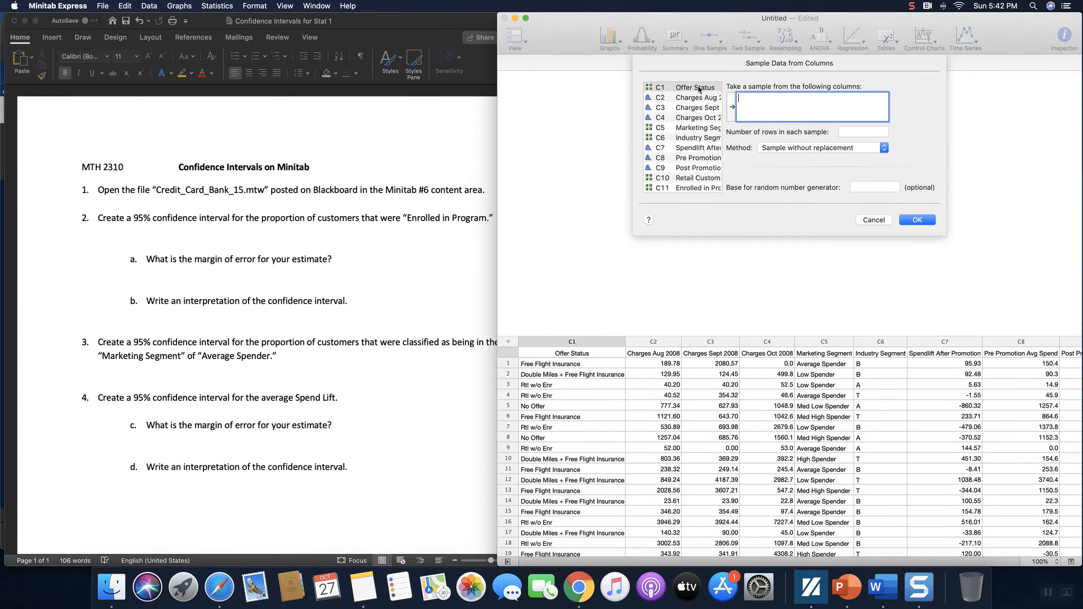
{"action": "left_click", "coordinate": [699, 130]}
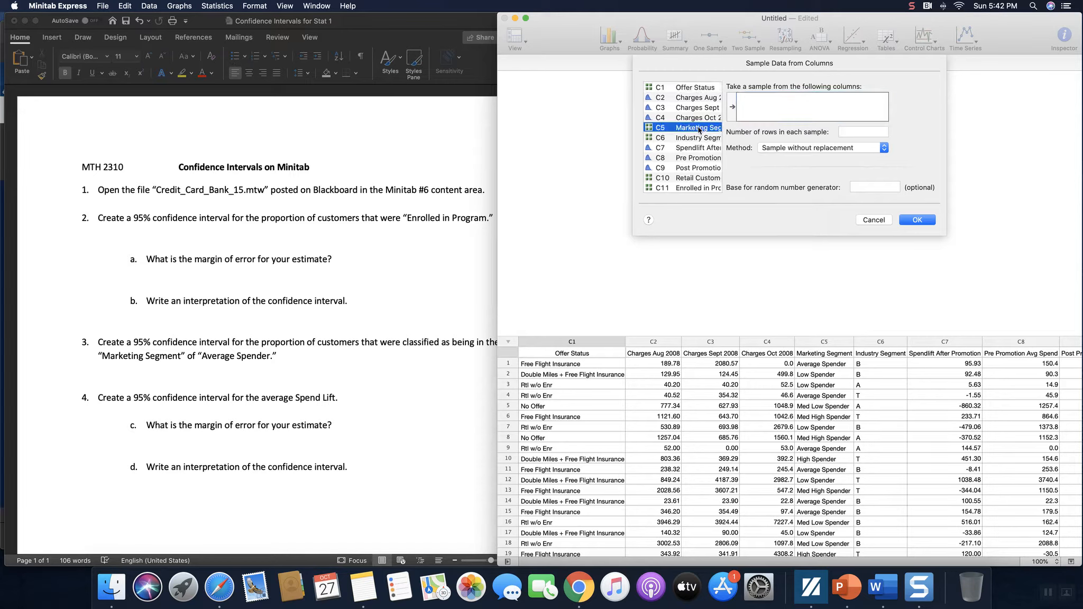
{"action": "double_click", "coordinate": [699, 129]}
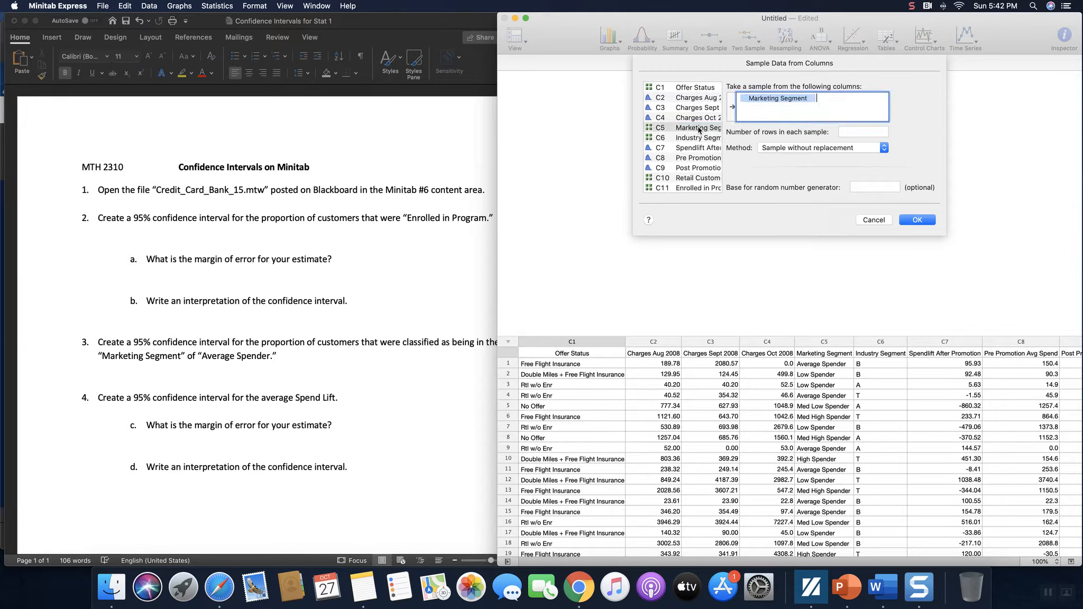
{"action": "double_click", "coordinate": [701, 188]}
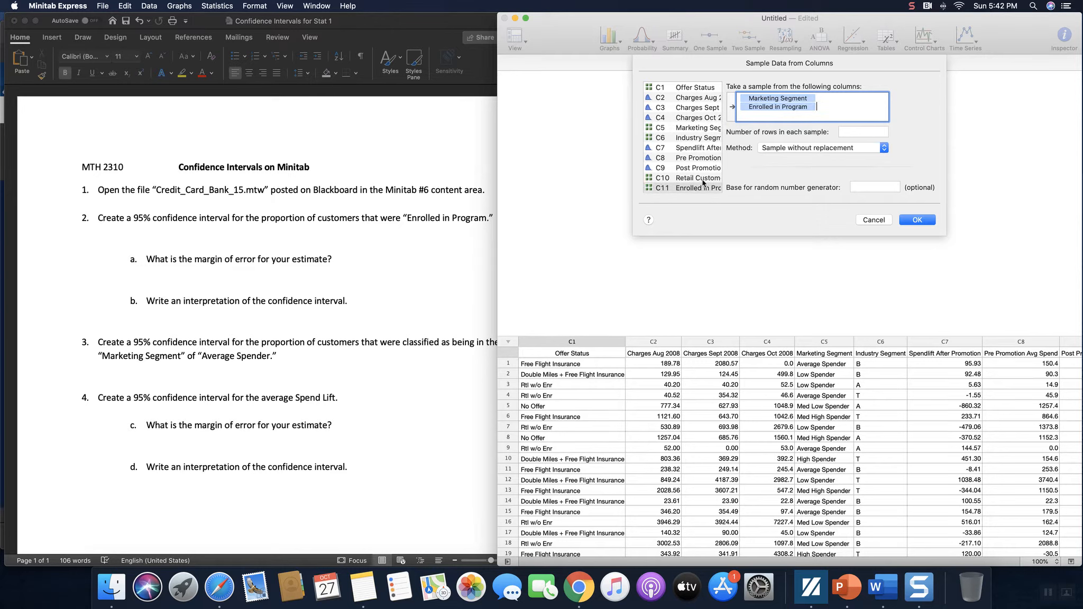
{"action": "scroll", "coordinate": [703, 179], "scroll_direction": "down", "scroll_amount": 1}
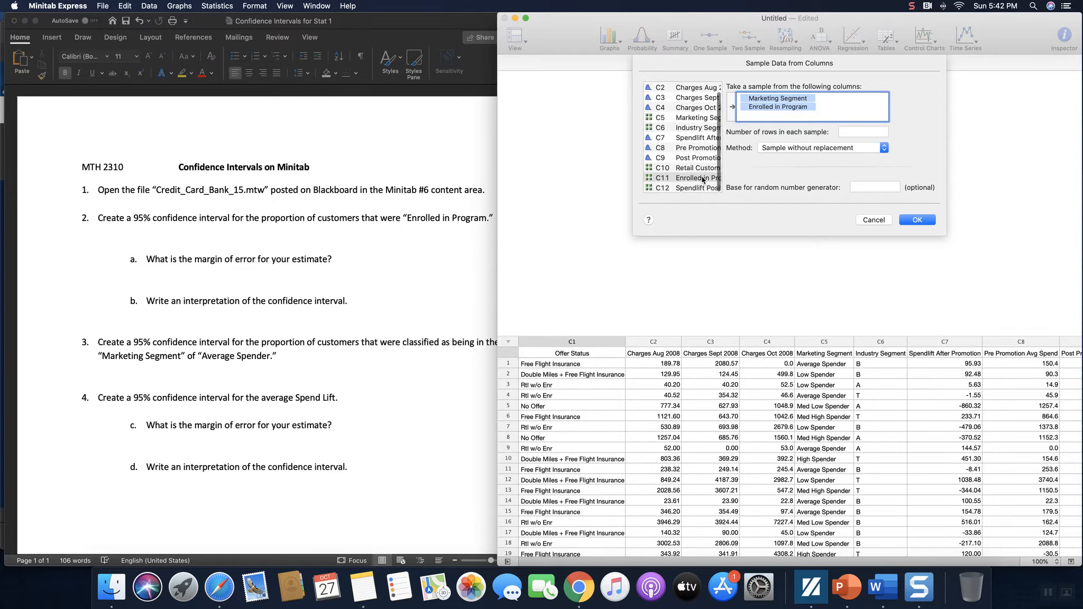
{"action": "left_click", "coordinate": [696, 138]}
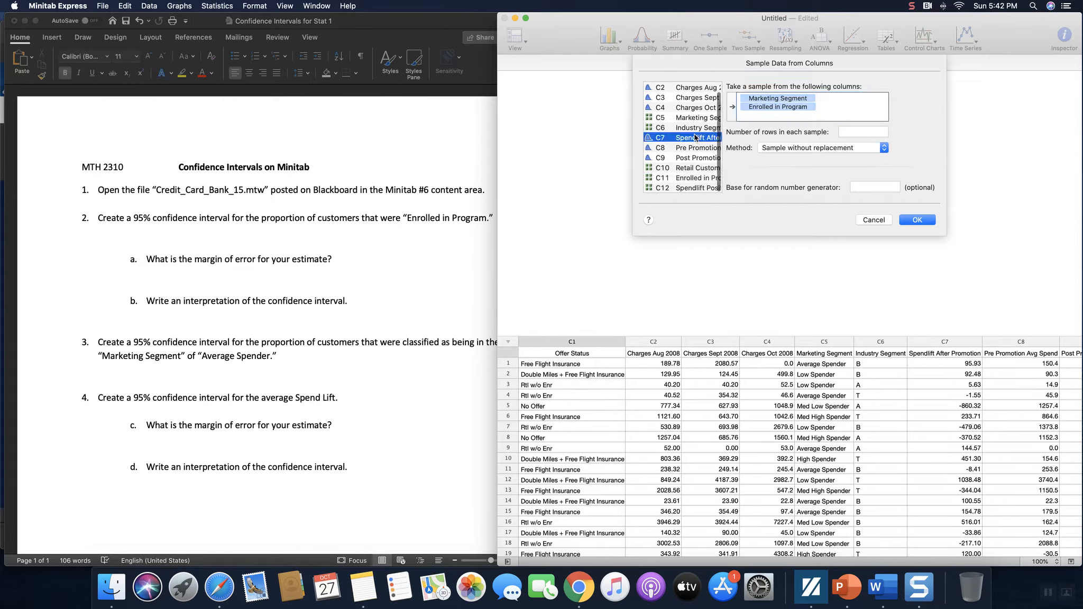
{"action": "double_click", "coordinate": [696, 138]}
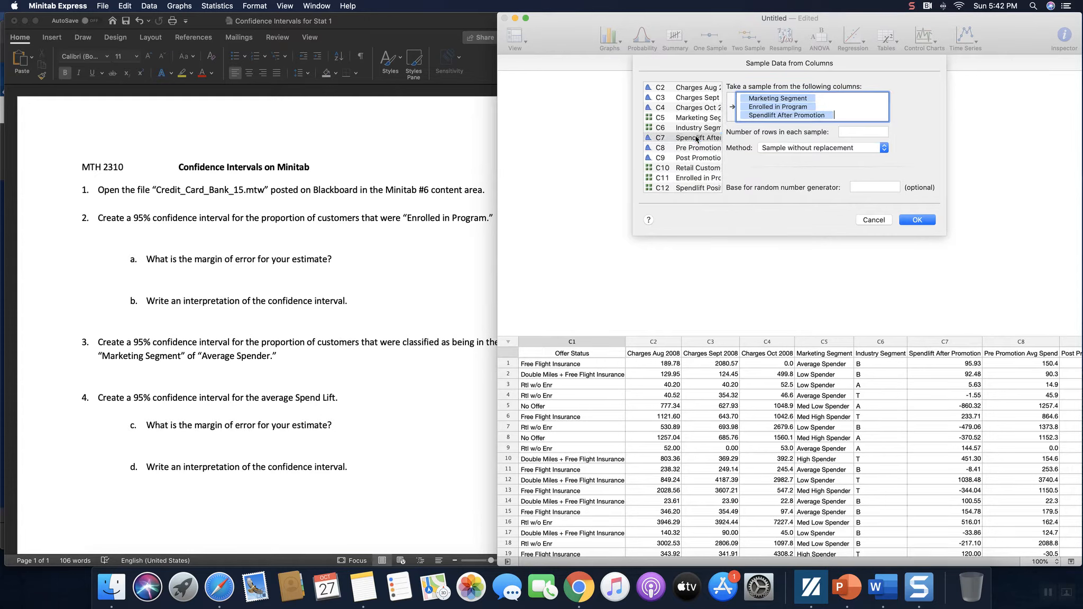
{"action": "left_click", "coordinate": [851, 133]}
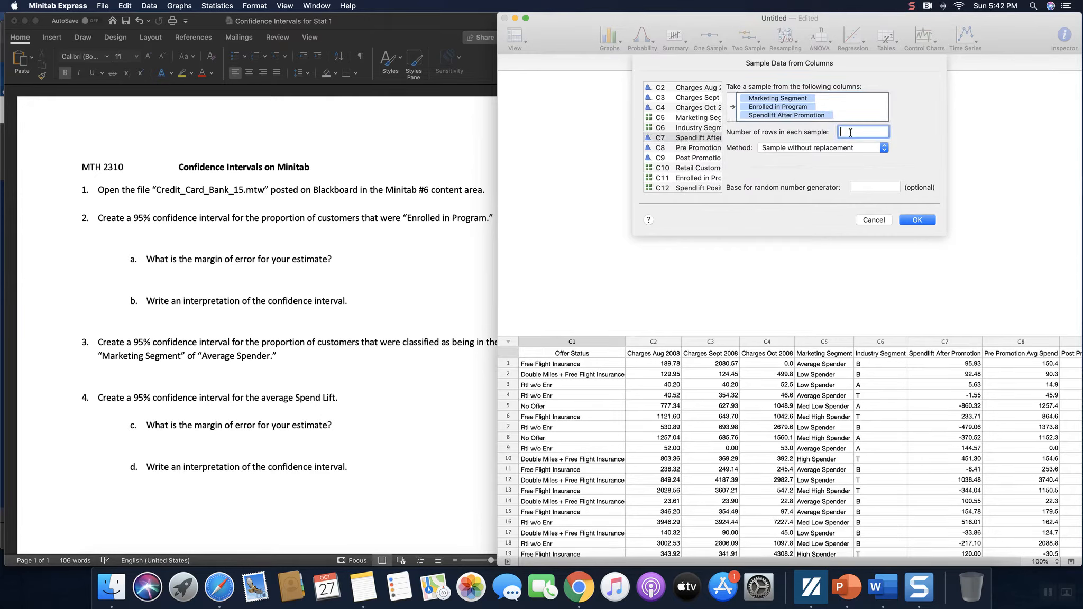
{"action": "type", "text": "100"}
{"action": "left_click", "coordinate": [916, 220]}
Step: Run the sampling and inspect the new sampled columns C13–C15, glancing at Word before returning
{"action": "left_click", "coordinate": [917, 220]}
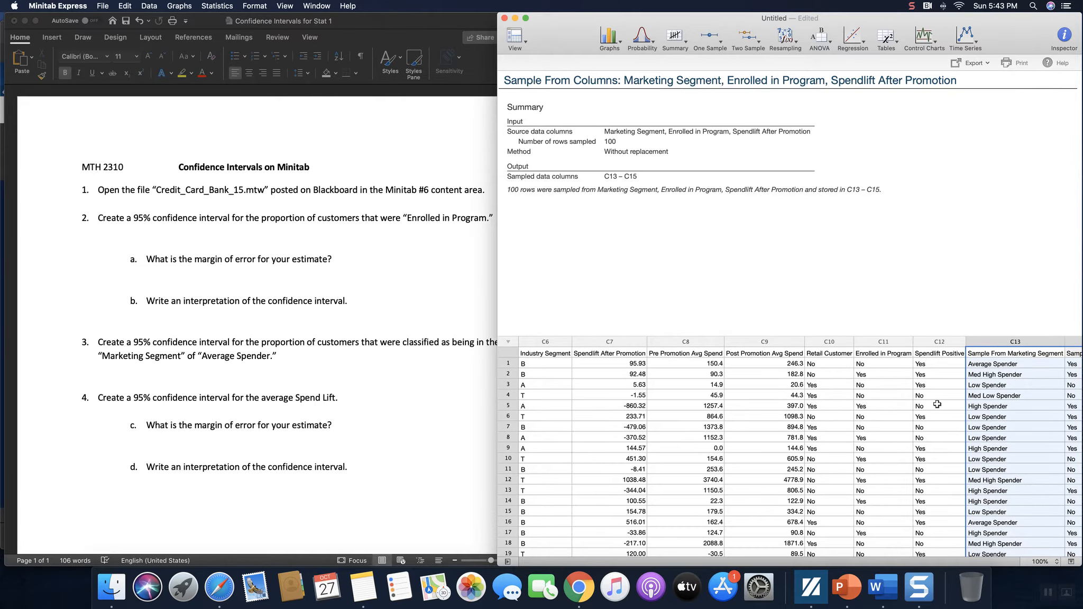
{"action": "left_click", "coordinate": [938, 404]}
{"action": "key", "text": "Right"}
{"action": "key", "text": "Right"}
{"action": "key", "text": "Right"}
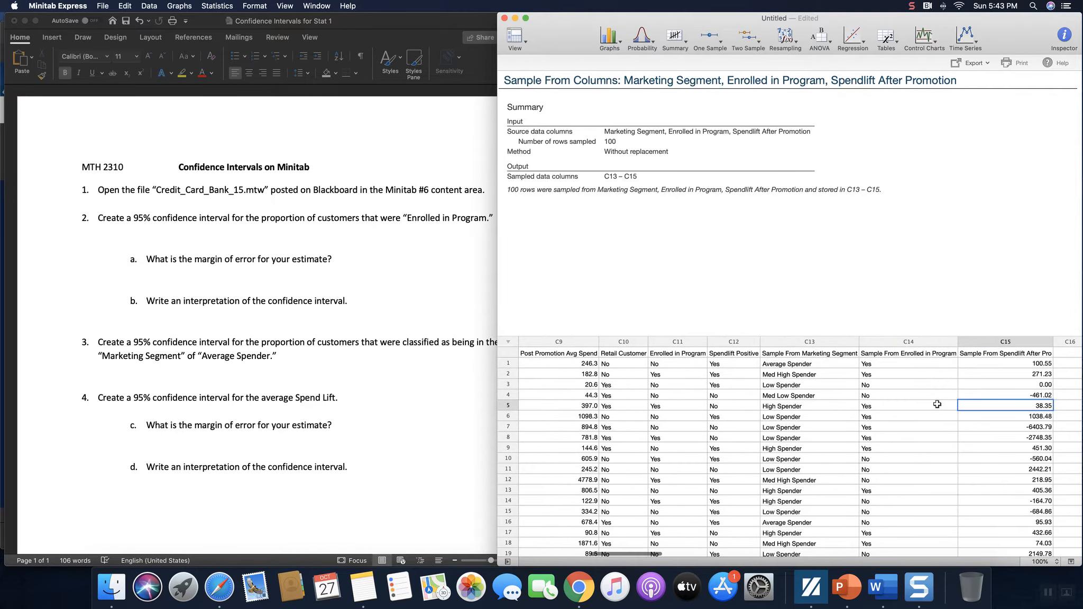
{"action": "key", "text": "Right"}
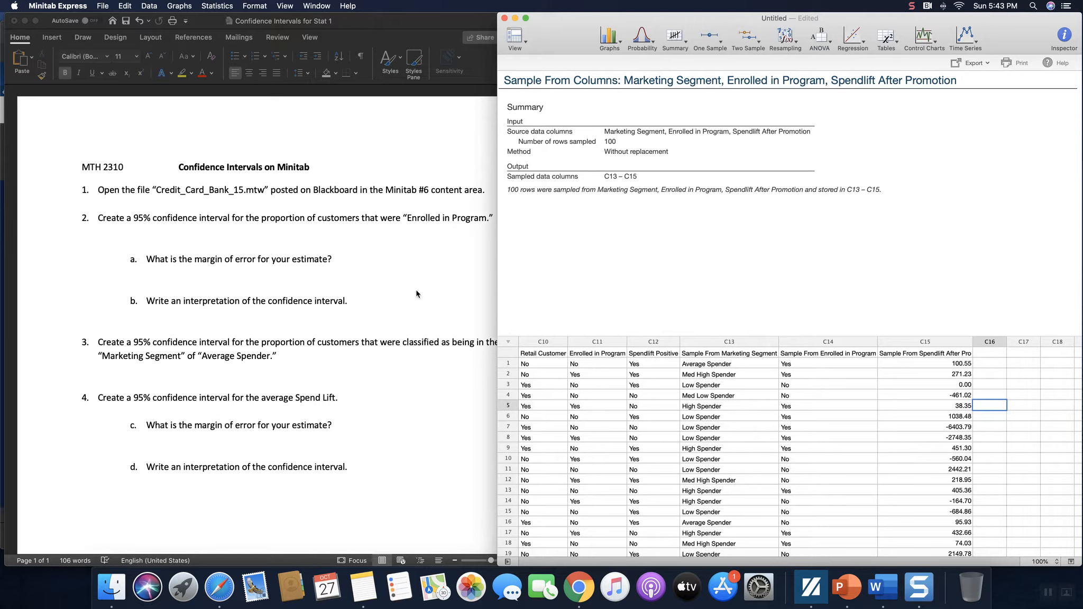
{"action": "left_click", "coordinate": [160, 232]}
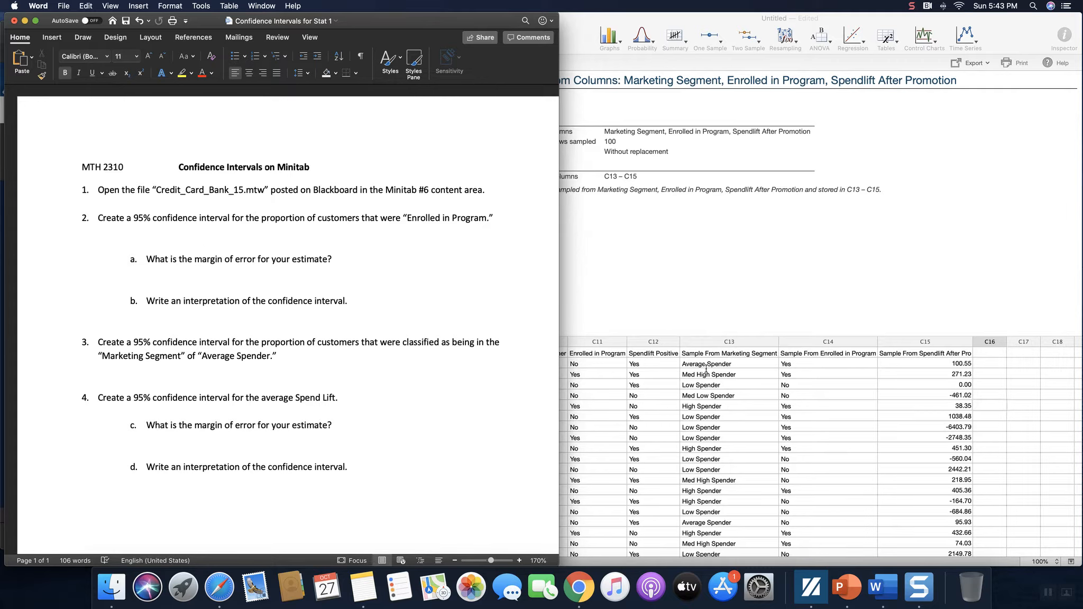
{"action": "left_click", "coordinate": [859, 395]}
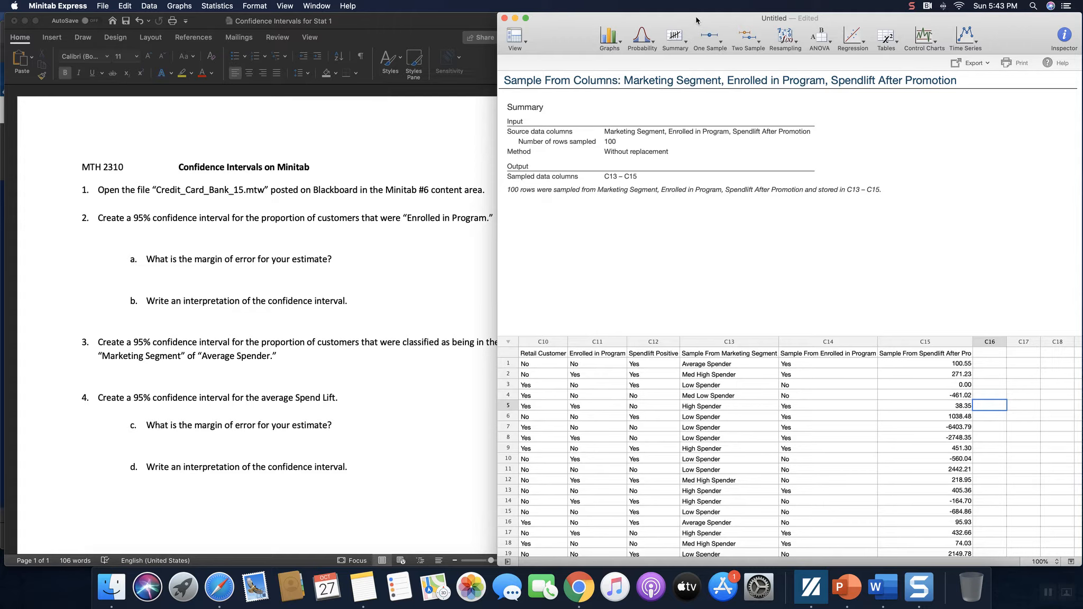
Step: Start a 1-Sample Proportion analysis on the Sample From Enrolled in Program column (C14)
{"action": "left_click", "coordinate": [722, 46]}
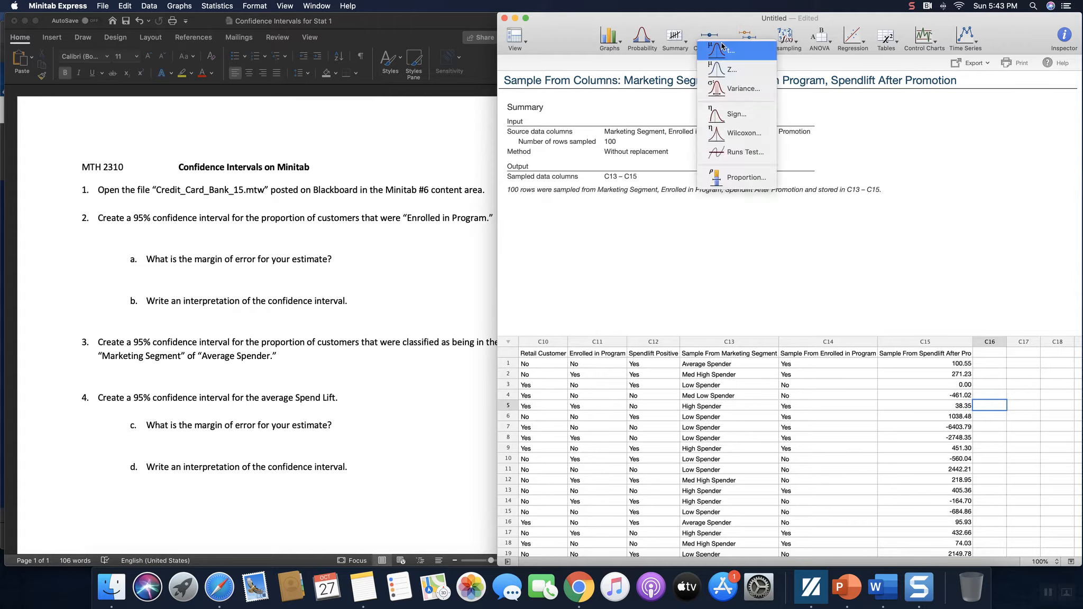
{"action": "left_click", "coordinate": [752, 176]}
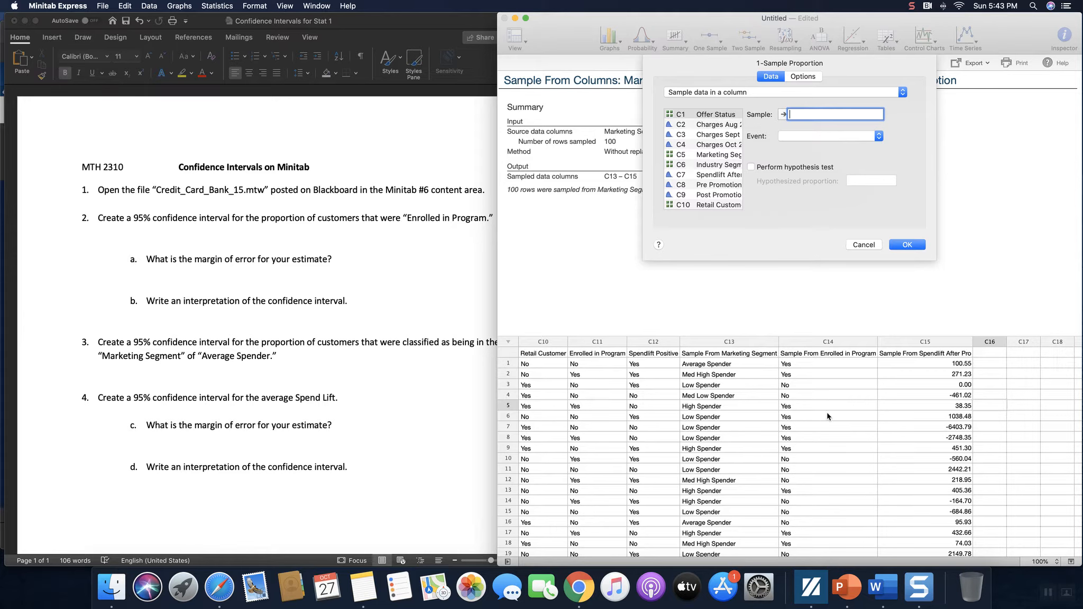
{"action": "scroll", "coordinate": [726, 157], "scroll_direction": "down", "scroll_amount": 3}
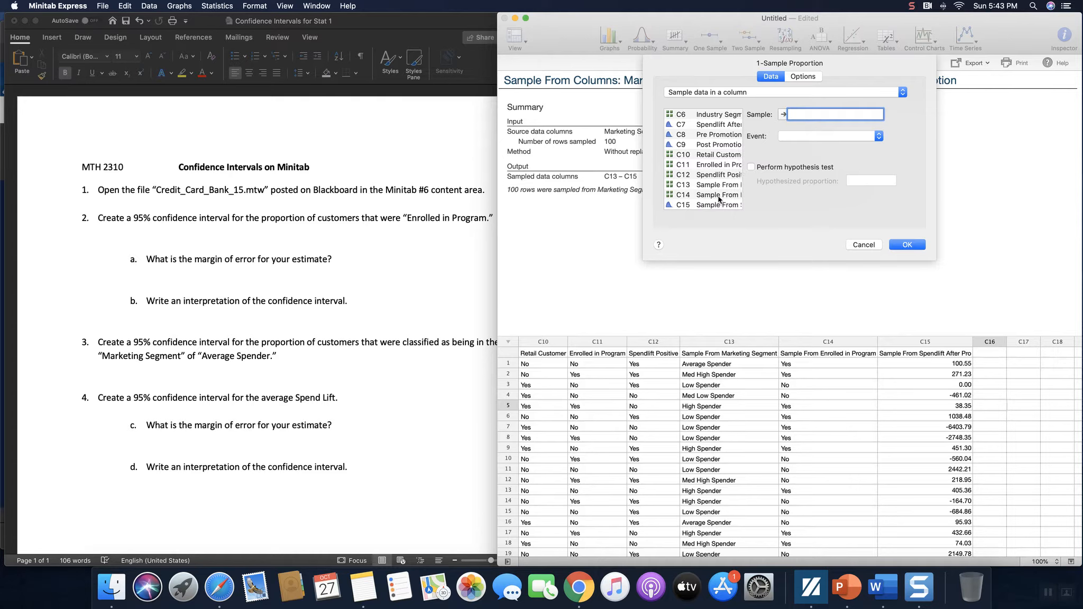
{"action": "left_click", "coordinate": [719, 196]}
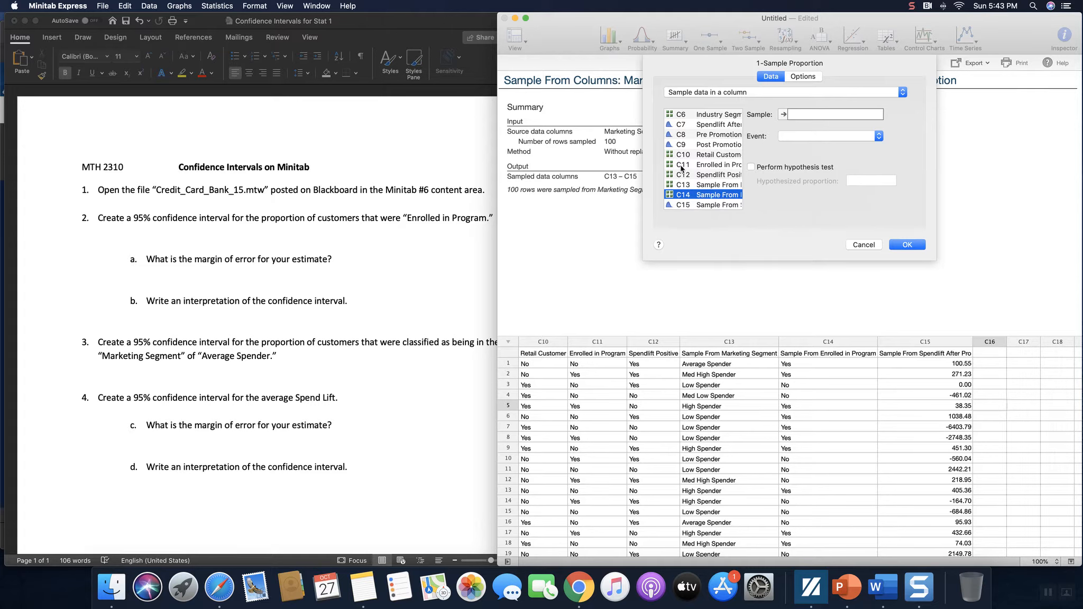
{"action": "double_click", "coordinate": [706, 196]}
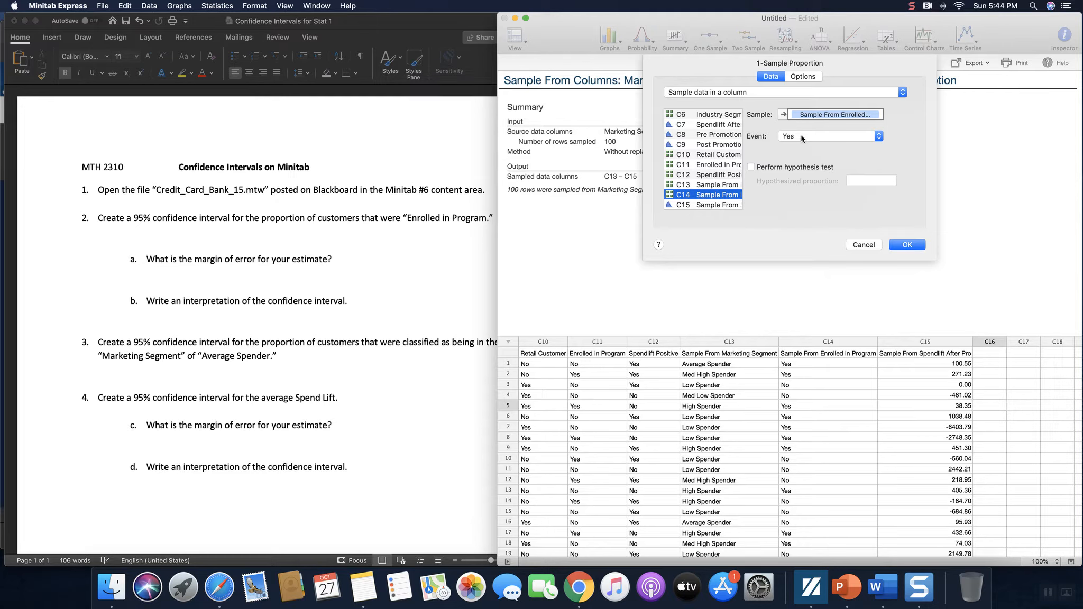
{"action": "left_click", "coordinate": [800, 77]}
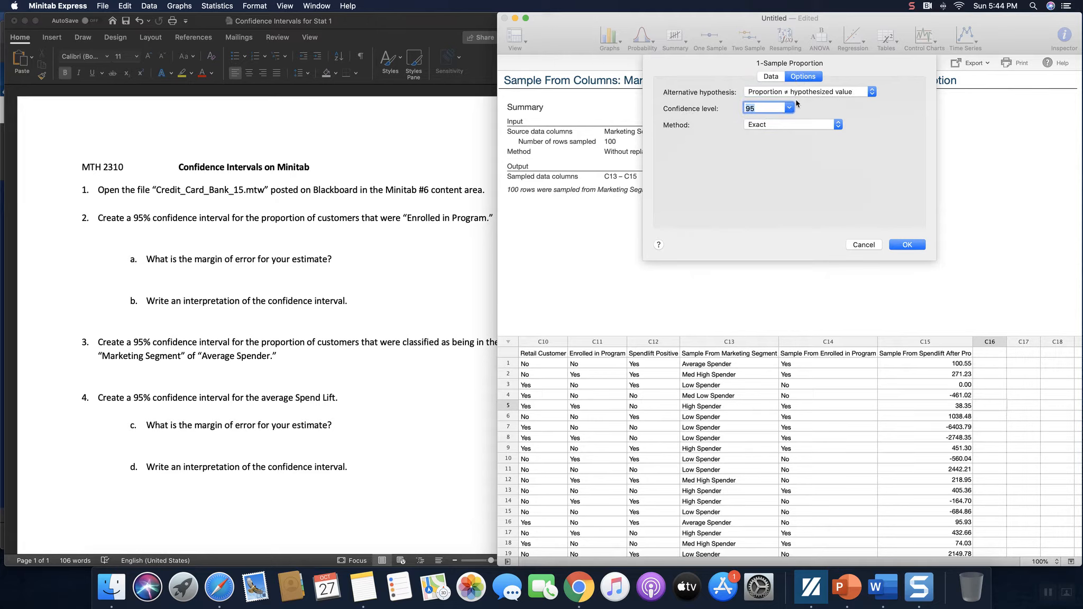
Step: Use the Normal approximation method at 95% confidence and run the proportion interval
{"action": "left_click", "coordinate": [802, 127]}
{"action": "left_click", "coordinate": [801, 137]}
{"action": "left_click", "coordinate": [791, 110]}
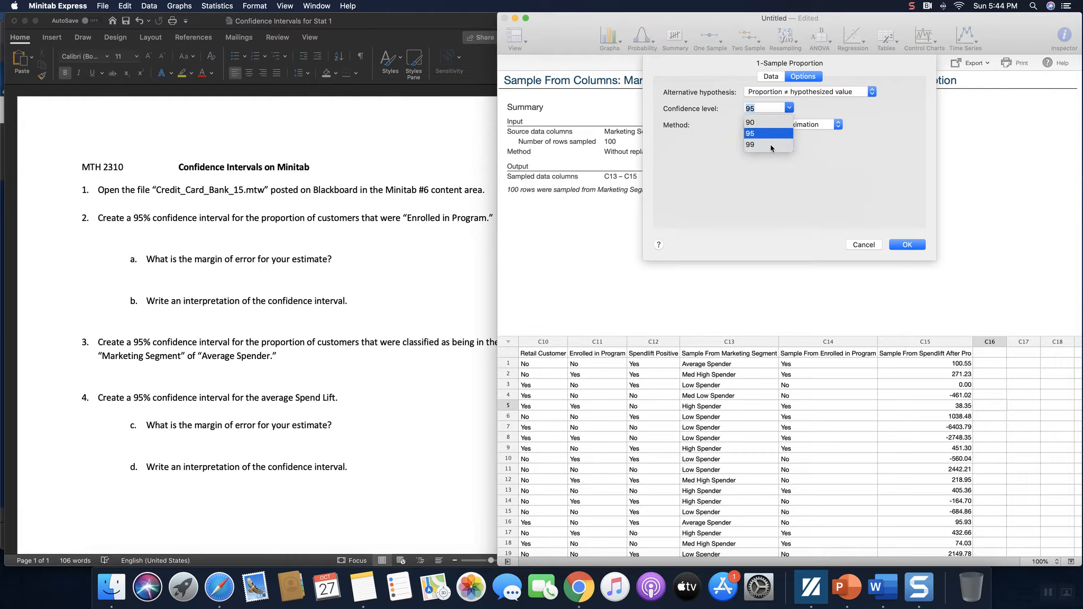
{"action": "left_click", "coordinate": [760, 107]}
{"action": "key", "text": "BackSpace"}
{"action": "type", "text": "8"}
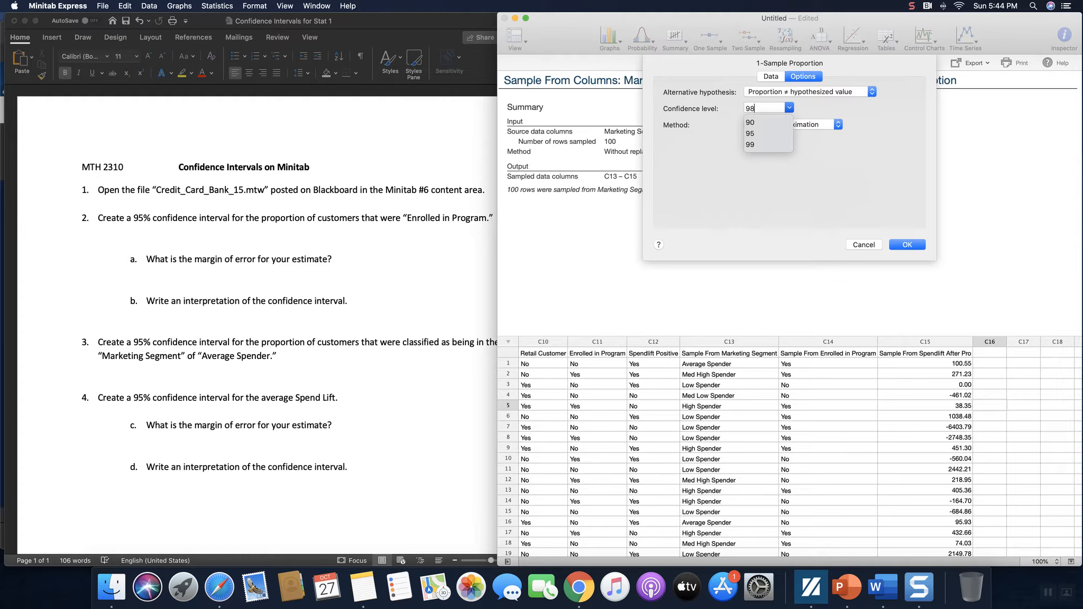
{"action": "key", "text": "BackSpace"}
{"action": "type", "text": "5"}
{"action": "left_click", "coordinate": [850, 158]}
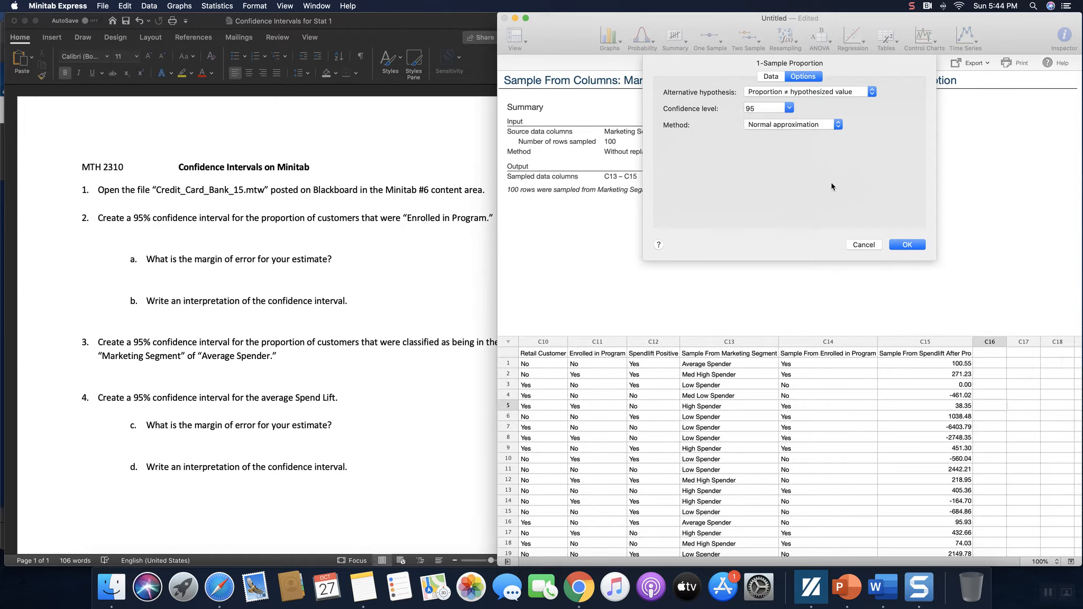
{"action": "left_click", "coordinate": [916, 246]}
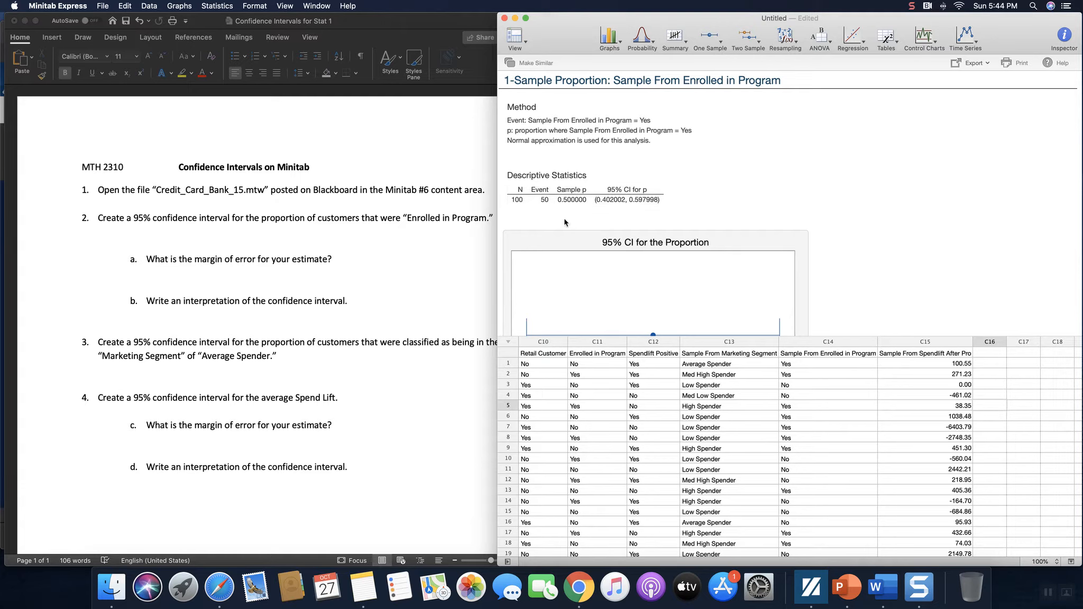
Step: Place the cursor below item a, narrow the Word window, and scroll the Minitab output to its CI plot
{"action": "left_click", "coordinate": [194, 317]}
{"action": "left_click", "coordinate": [189, 281]}
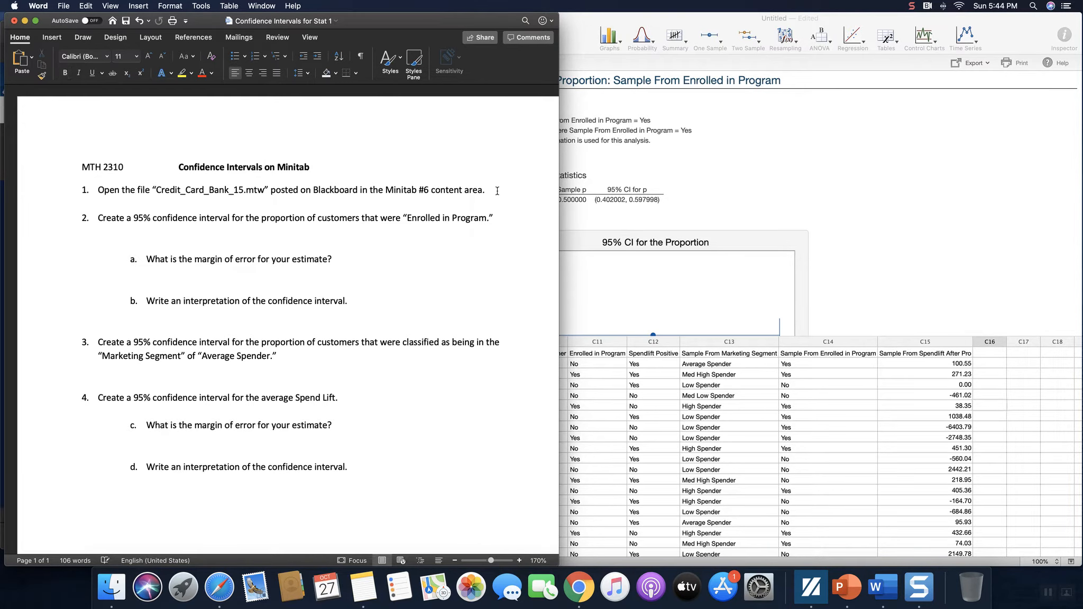
{"action": "left_click_drag", "start_coordinate": [558, 172], "coordinate": [499, 175]}
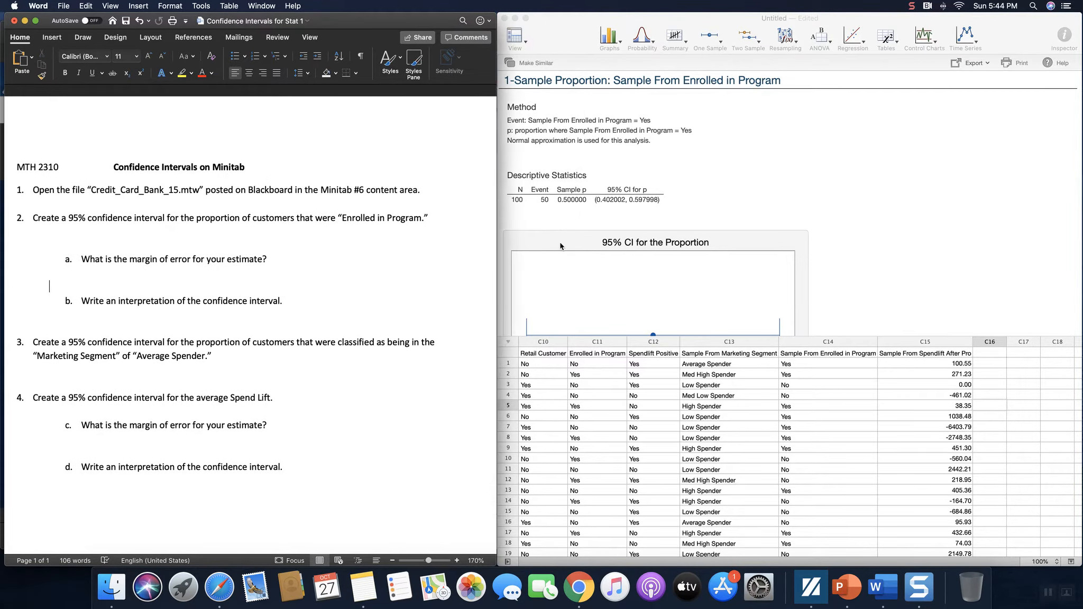
{"action": "scroll", "coordinate": [704, 314], "scroll_direction": "down", "scroll_amount": 3}
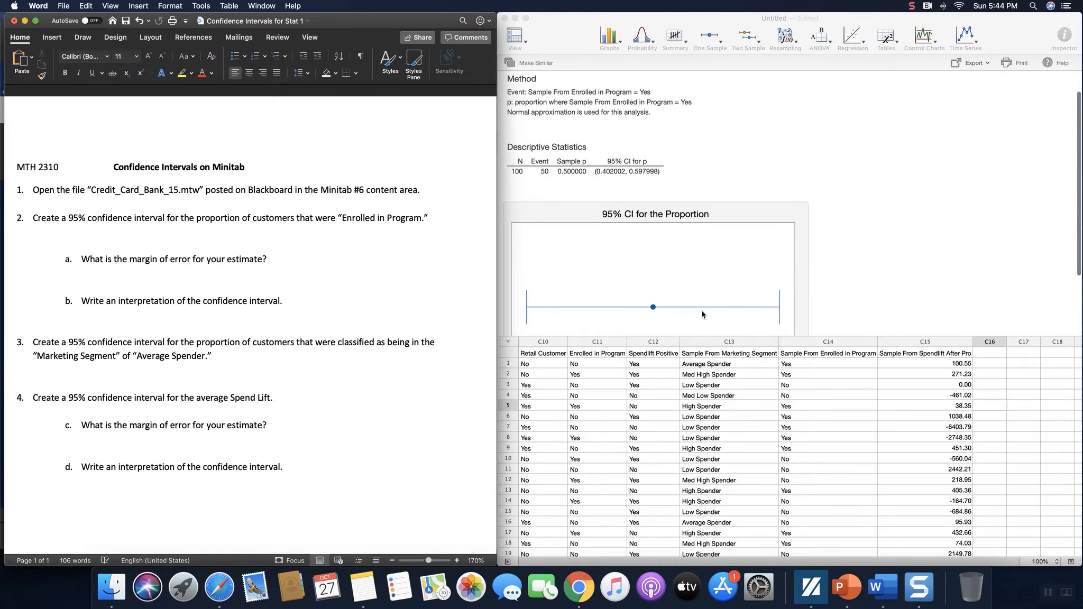
{"action": "scroll", "coordinate": [704, 312], "scroll_direction": "down", "scroll_amount": 2}
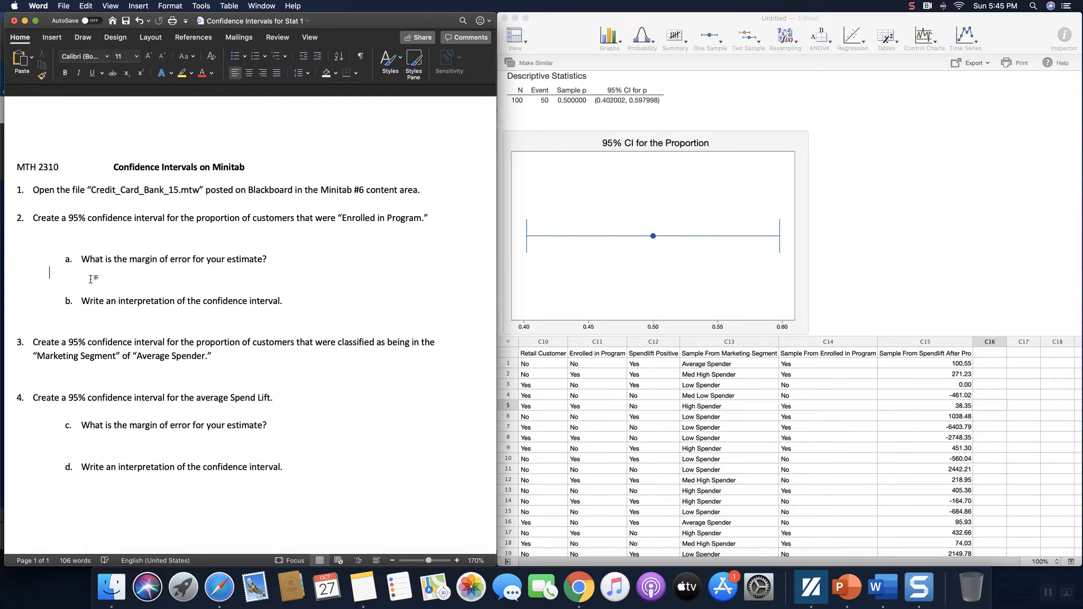
Step: Type 'e= upper CI-Sample p=0.597998-0.5=0.097998' as the margin of error under item a
{"action": "type", "text": "e= upper CI-Sample p="}
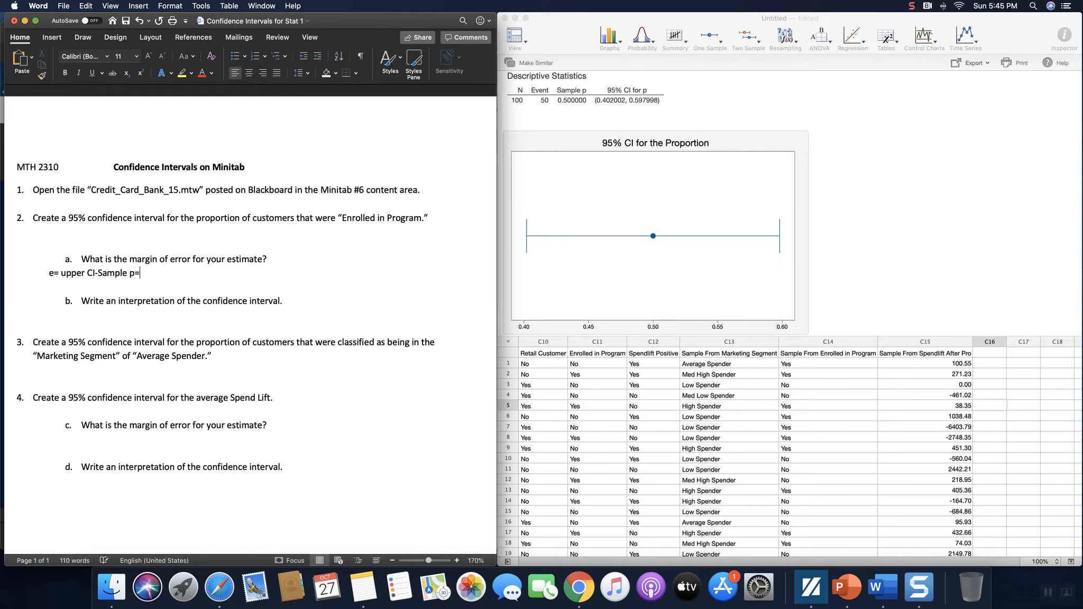
{"action": "type", "text": "0.597998-0.5=0.097998"}
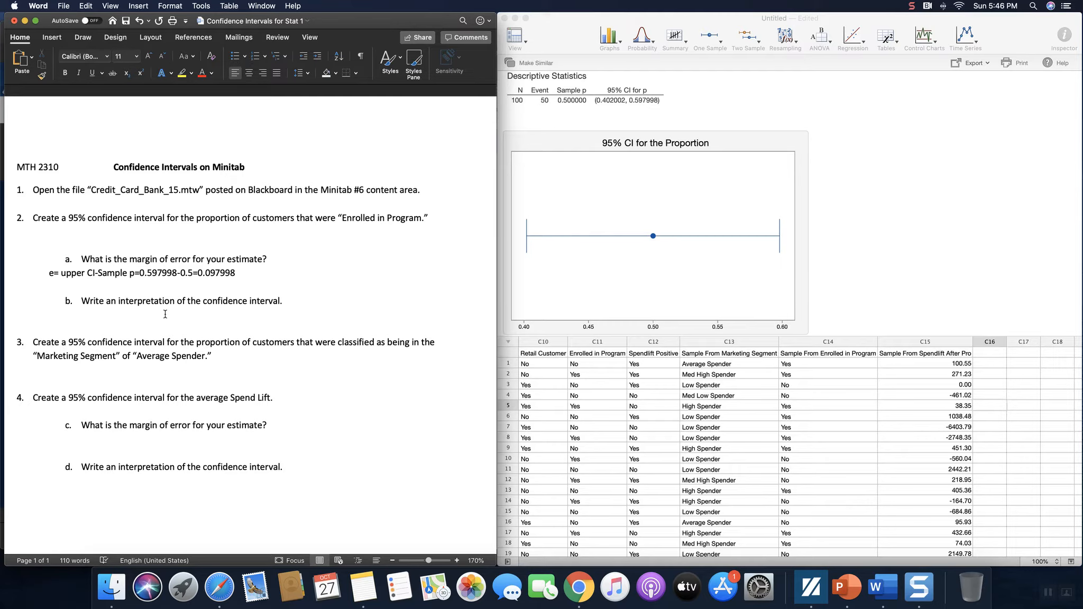
Step: Write the 2b interpretation: 95% confident the enrolled proportion of credit card holders is between 40.20% and 59.80%
{"action": "type", "text": "We are 95% confident that the proporti"}
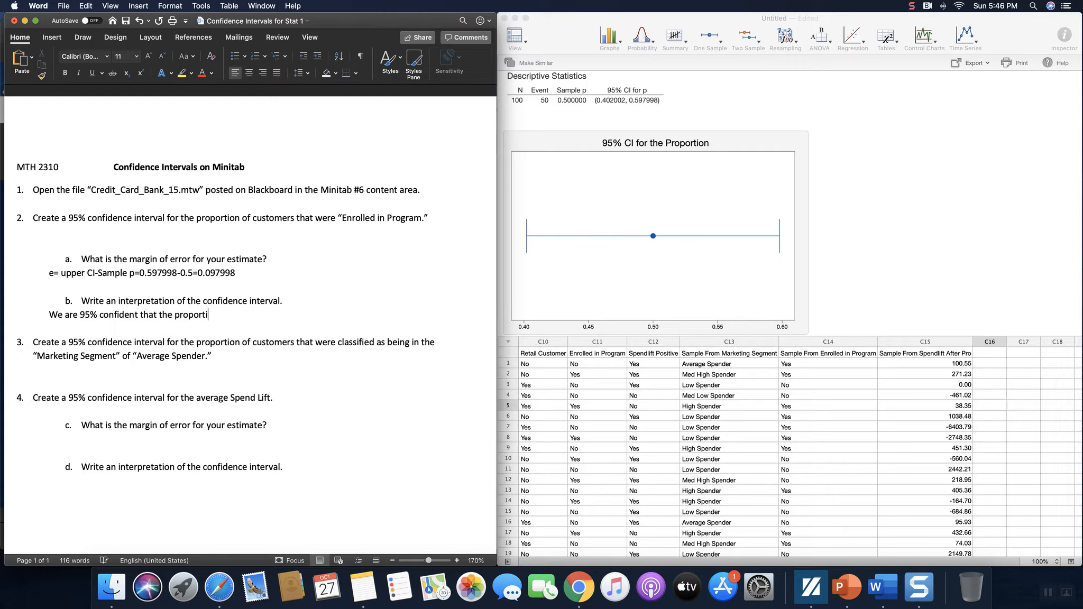
{"action": "type", "text": "on of all credit card holder"}
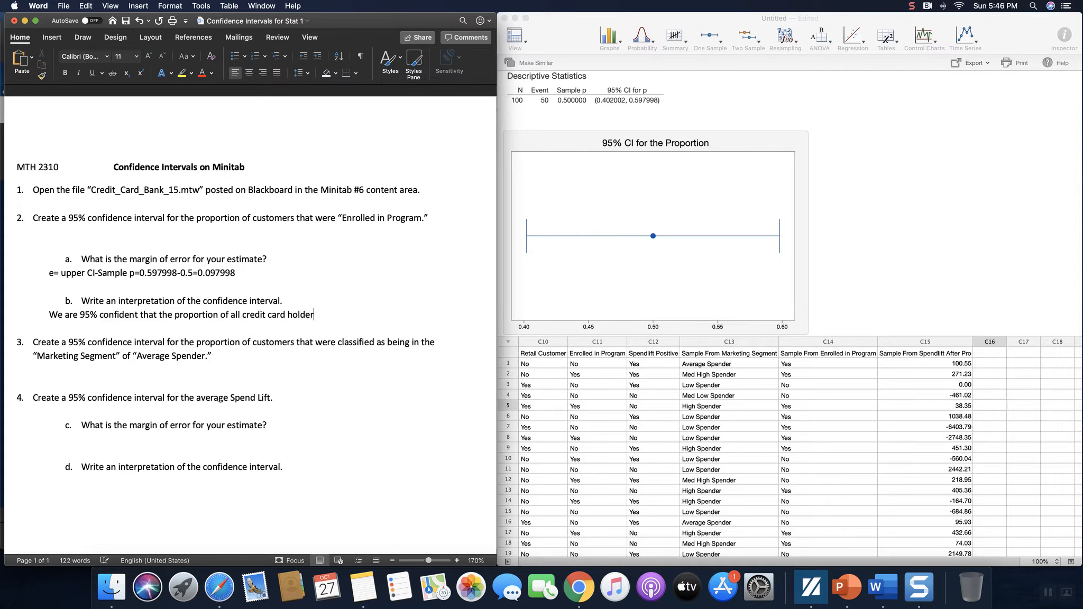
{"action": "type", "text": "s who are in this program is between 40.0"}
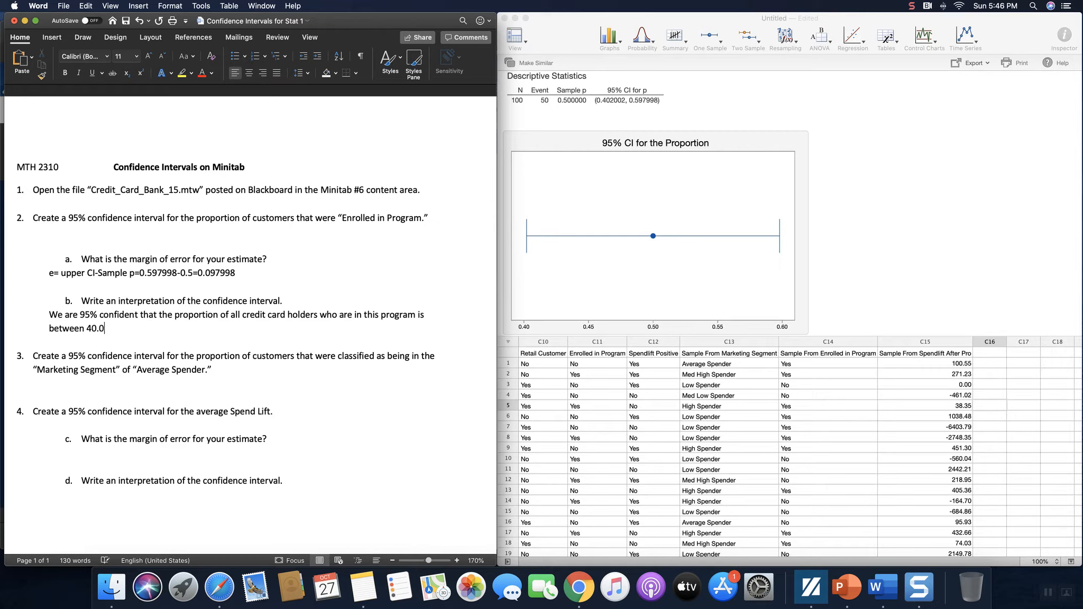
{"action": "key", "text": "BackSpace"}
{"action": "type", "text": "20% and 59"}
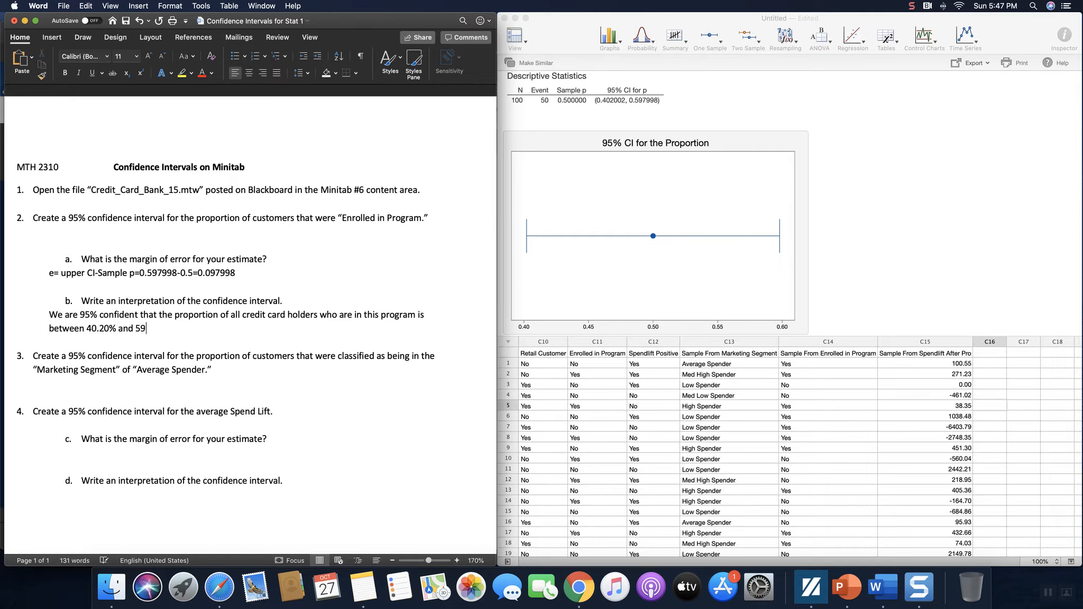
{"action": "type", "text": ".80%."}
{"action": "scroll", "coordinate": [182, 366], "scroll_direction": "down", "scroll_amount": 3}
{"action": "scroll", "coordinate": [182, 366], "scroll_direction": "down", "scroll_amount": 2}
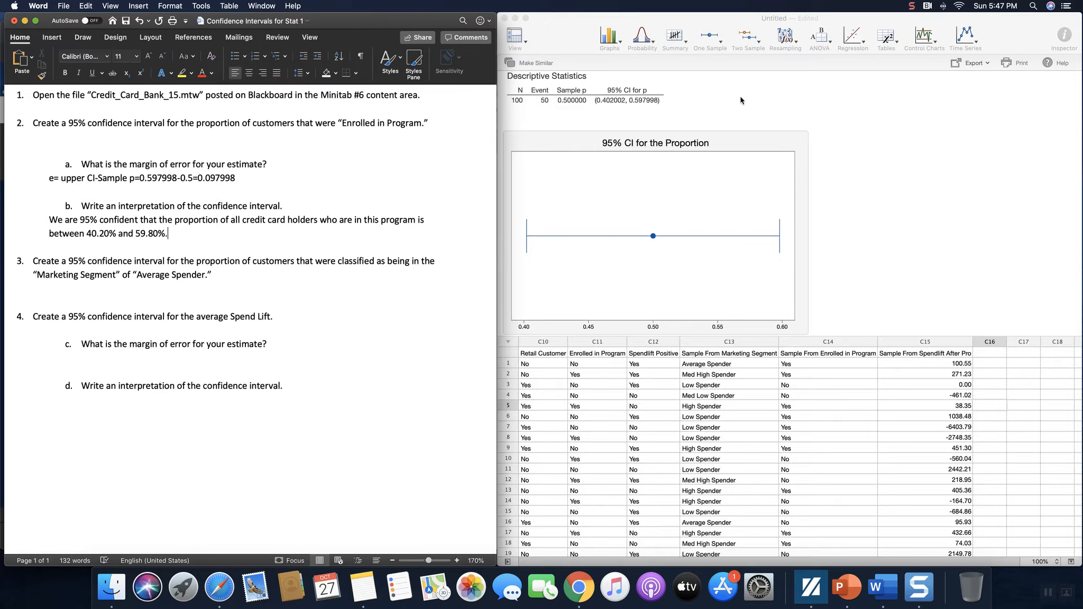
{"action": "left_click", "coordinate": [720, 46]}
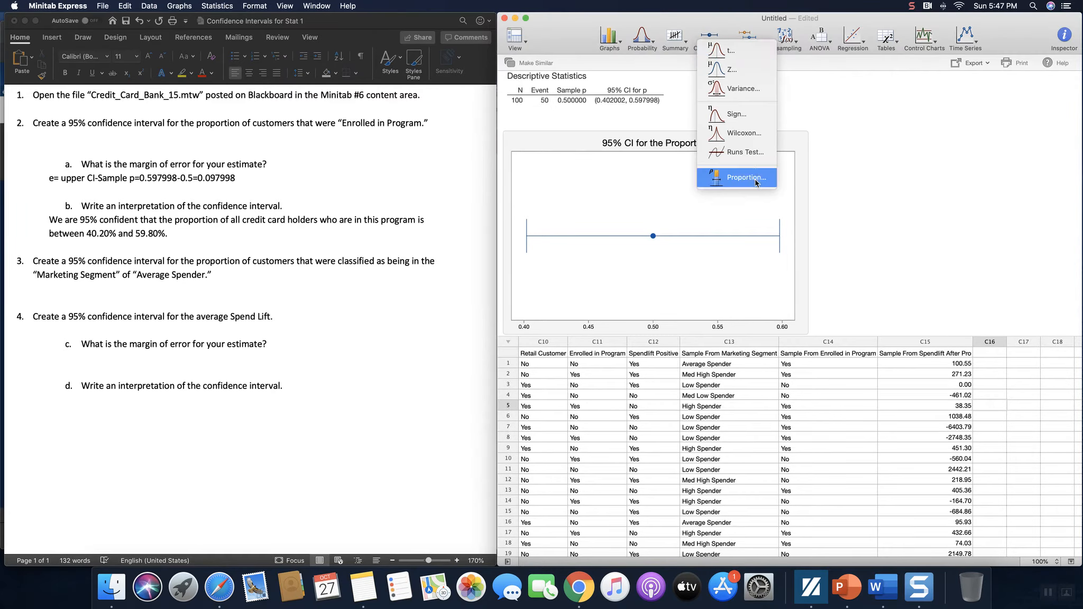
{"action": "left_click", "coordinate": [757, 180]}
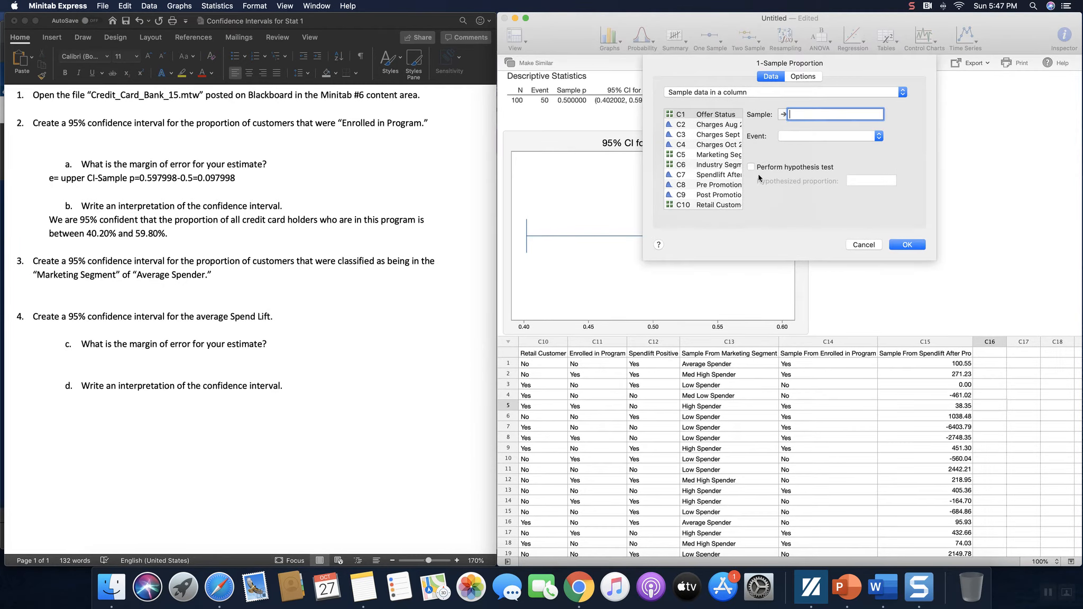
{"action": "scroll", "coordinate": [722, 156], "scroll_direction": "down", "scroll_amount": 3}
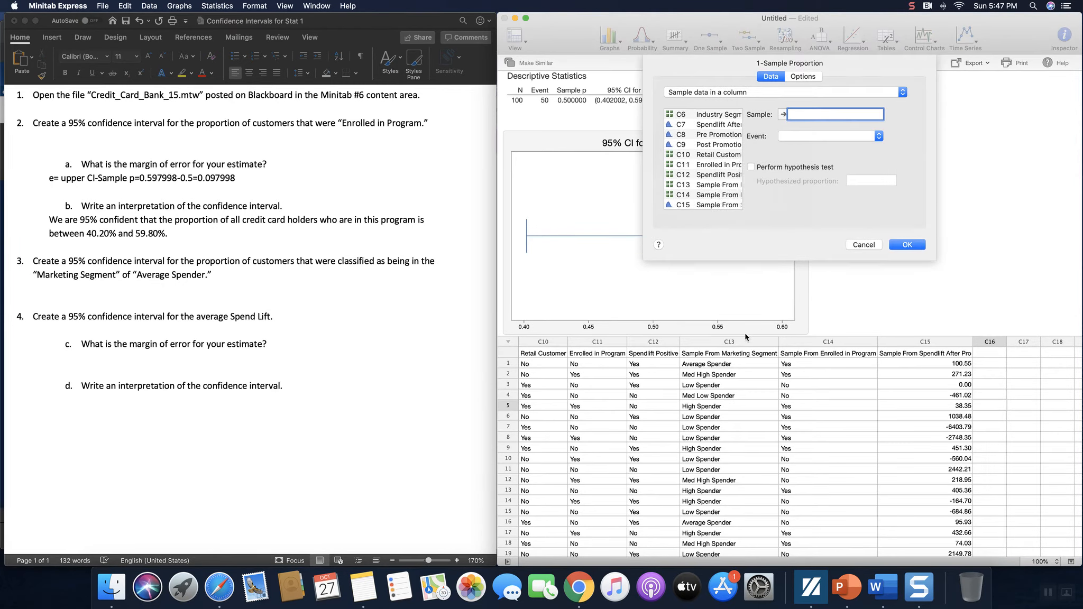
{"action": "left_click", "coordinate": [714, 185]}
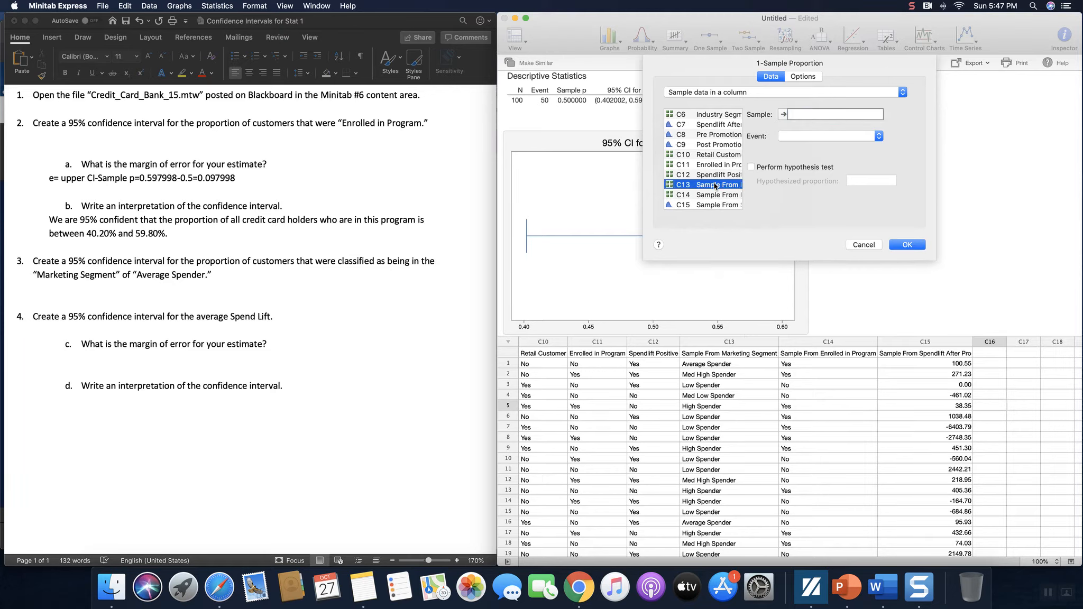
{"action": "double_click", "coordinate": [714, 185]}
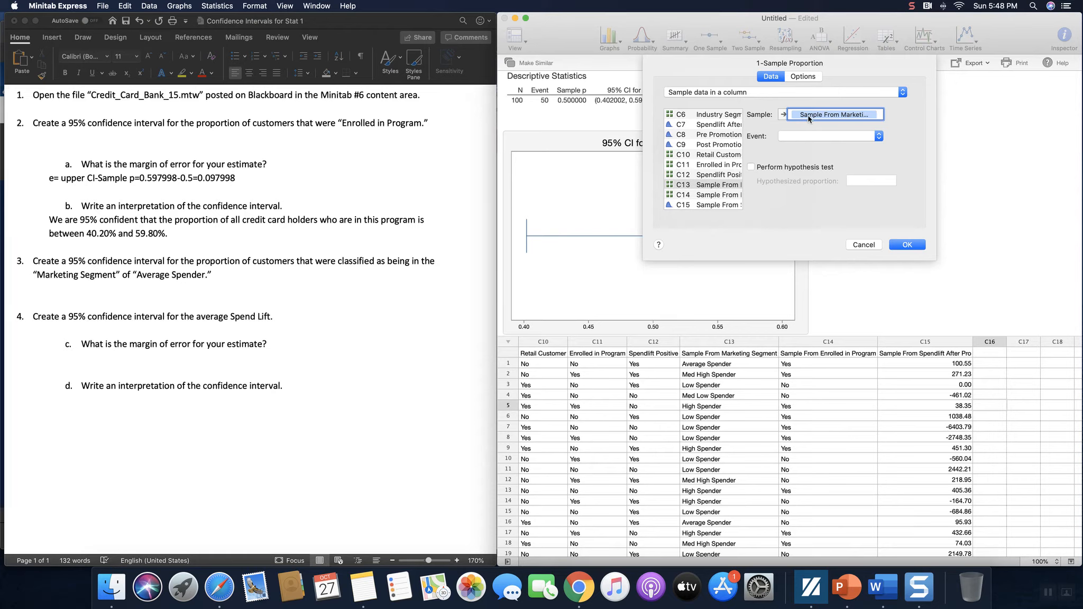
{"action": "left_click", "coordinate": [868, 249]}
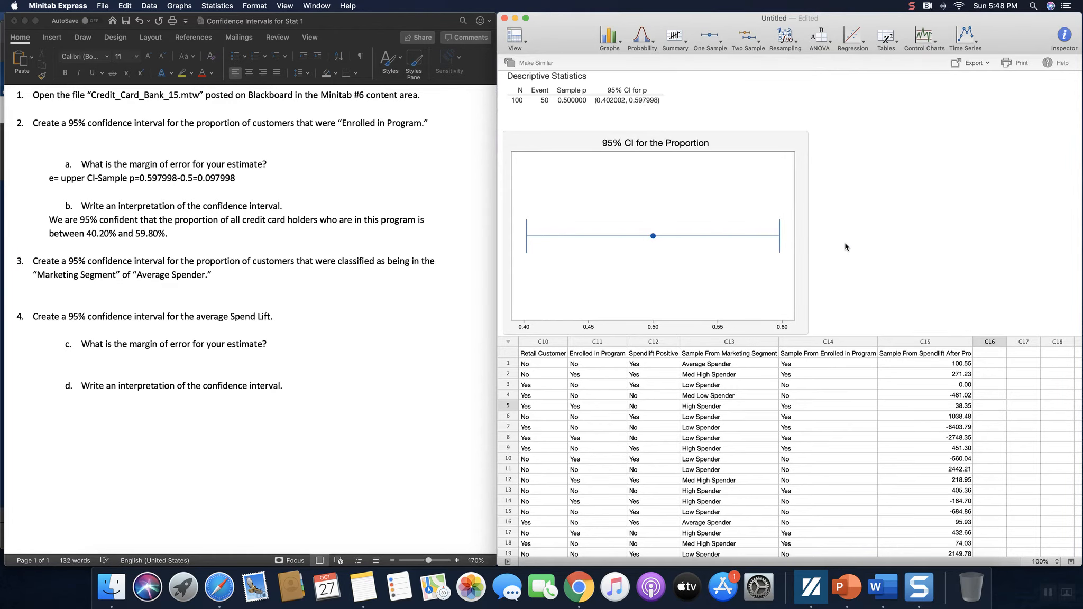
{"action": "left_click", "coordinate": [983, 352]}
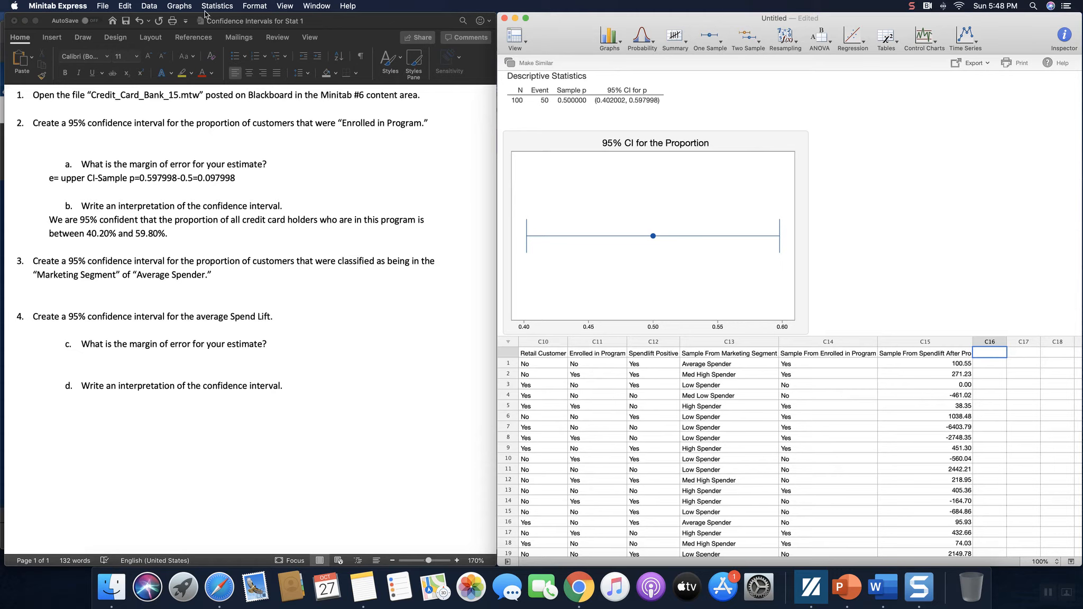
Step: Start a Recode to Text of the Marketing Segment sample column C13
{"action": "left_click", "coordinate": [152, 6]}
{"action": "mouse_move", "coordinate": [174, 20]}
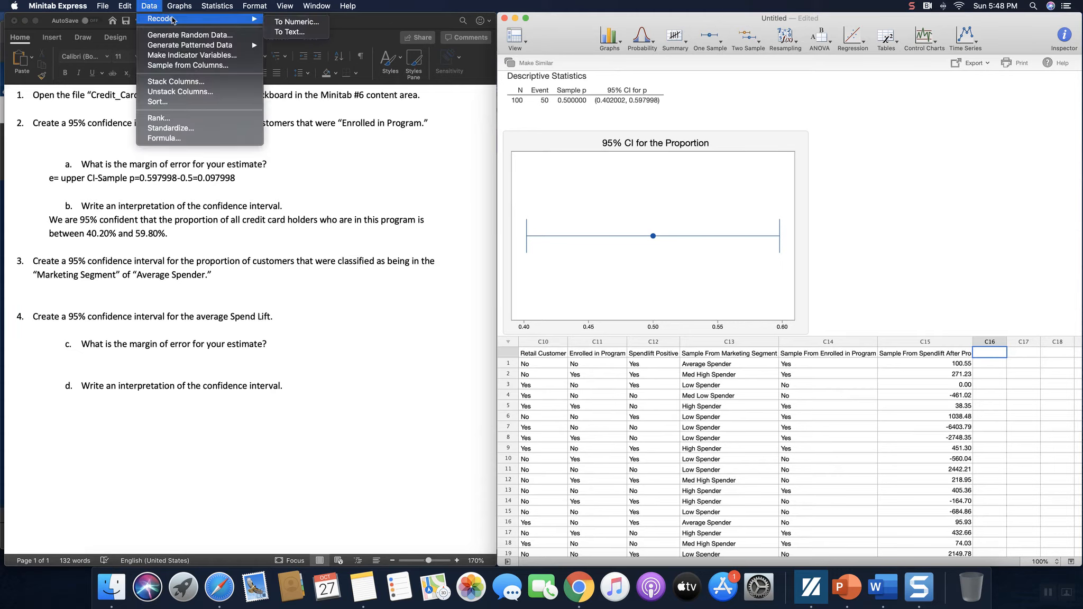
{"action": "left_click", "coordinate": [303, 33]}
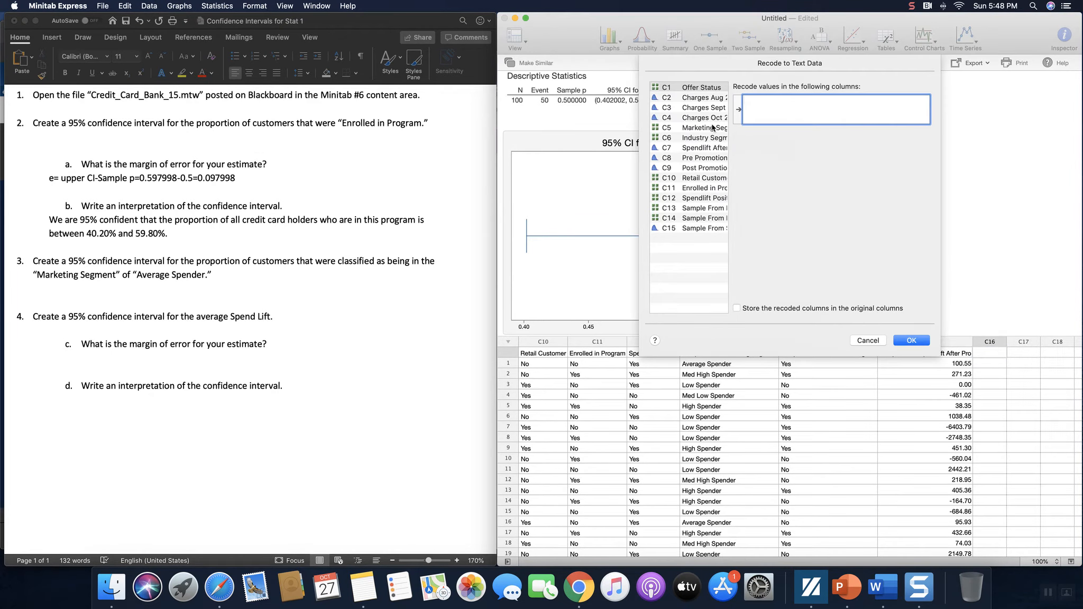
{"action": "left_click", "coordinate": [698, 209]}
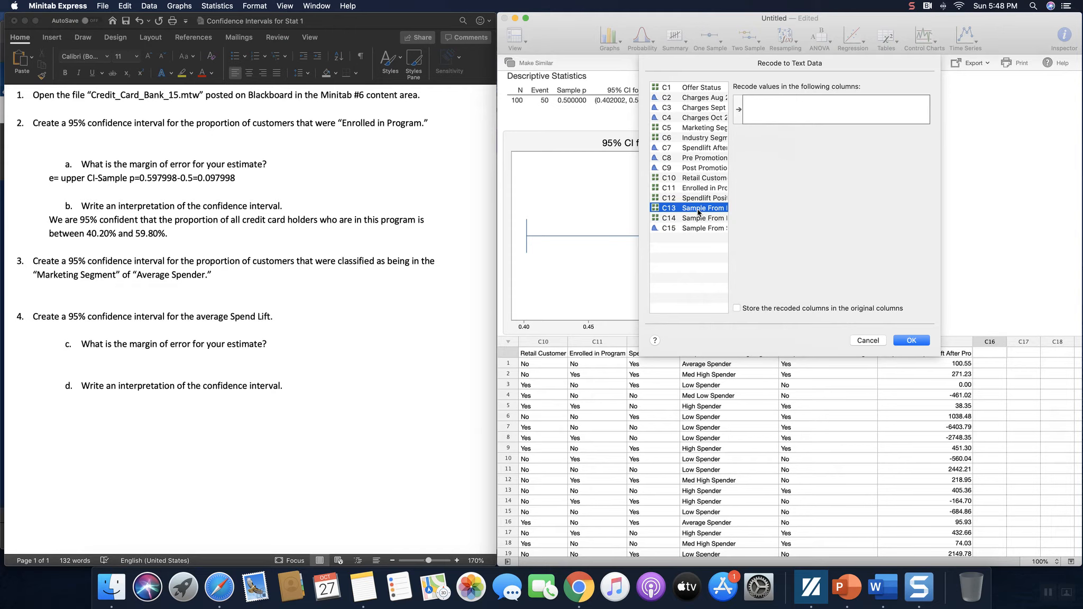
{"action": "double_click", "coordinate": [698, 209]}
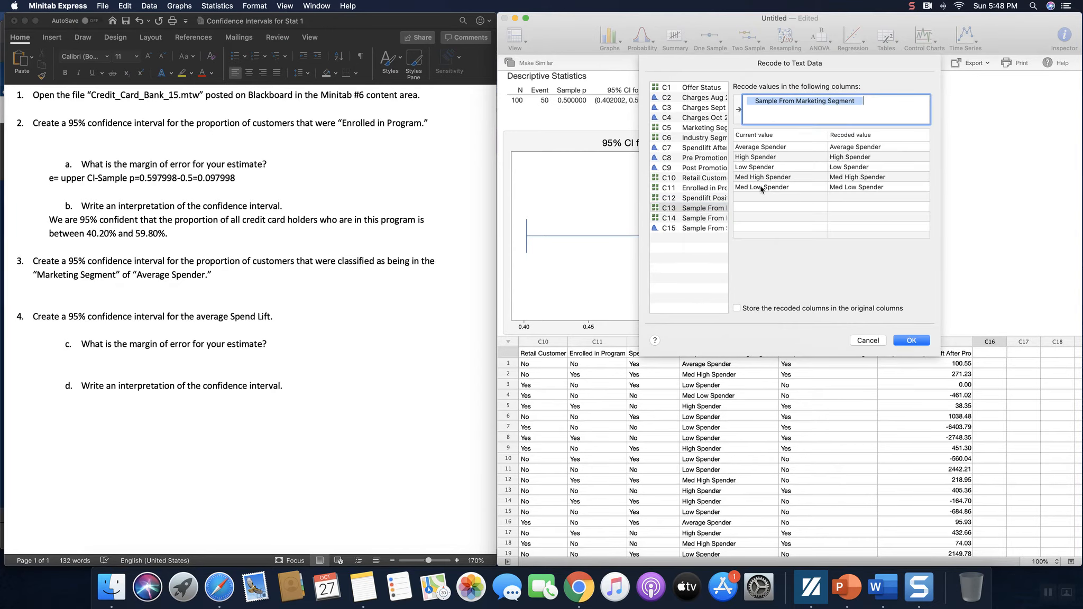
Step: Recode Average Spender to Yes and High, Low, Med High and Med Low Spender to No
{"action": "left_click", "coordinate": [840, 148]}
{"action": "left_click", "coordinate": [837, 147]}
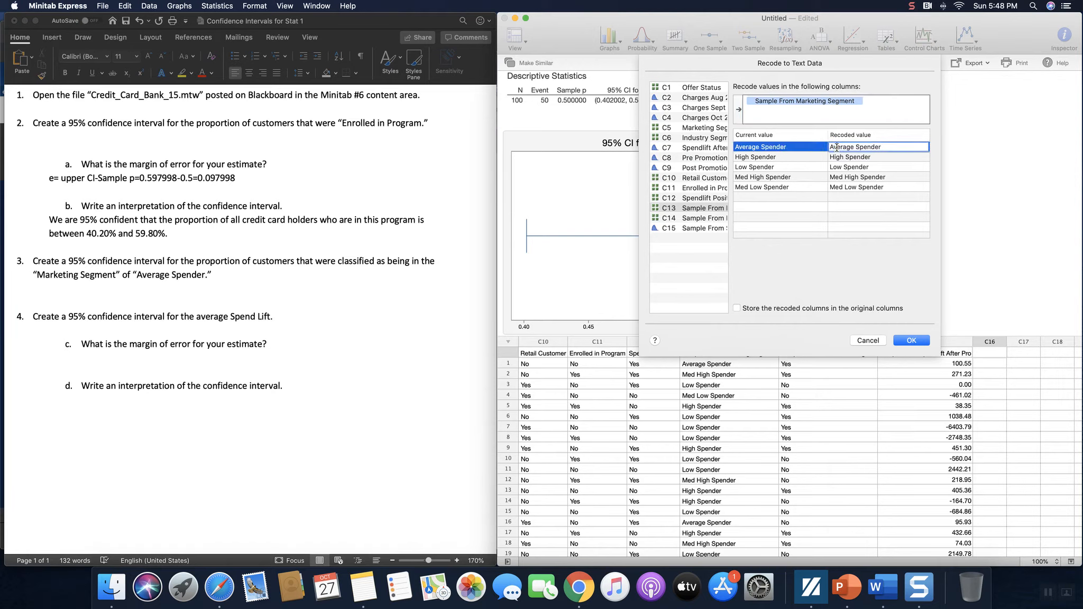
{"action": "left_click_drag", "start_coordinate": [879, 149], "coordinate": [821, 144]}
{"action": "type", "text": "Yes"}
{"action": "key", "text": "Return"}
{"action": "type", "text": "No"}
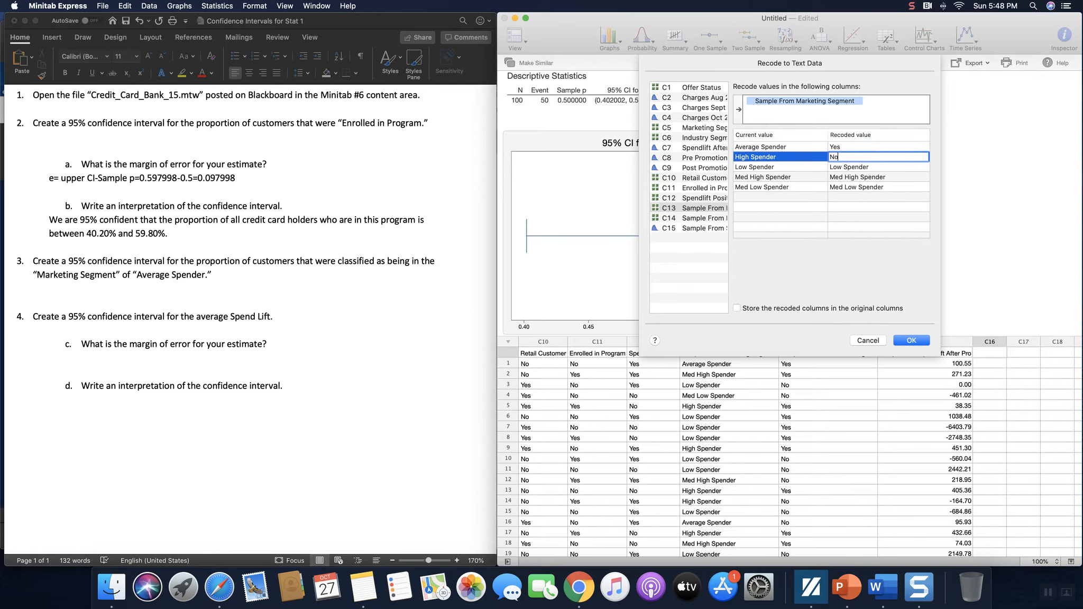
{"action": "key", "text": "Return"}
{"action": "type", "text": "No"}
{"action": "key", "text": "Return"}
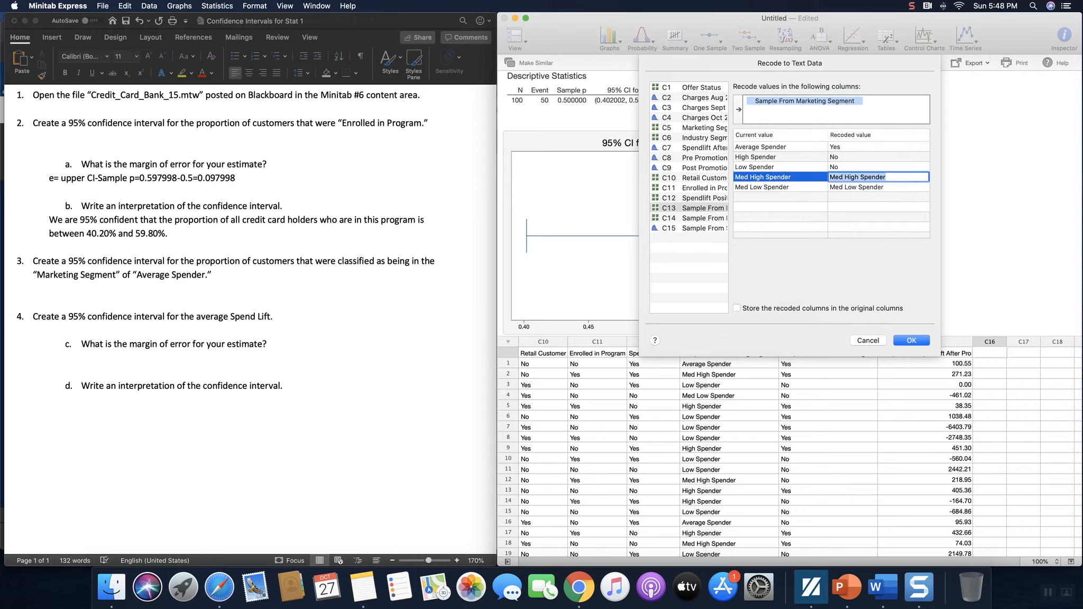
{"action": "type", "text": "No"}
{"action": "key", "text": "Return"}
{"action": "type", "text": "N"}
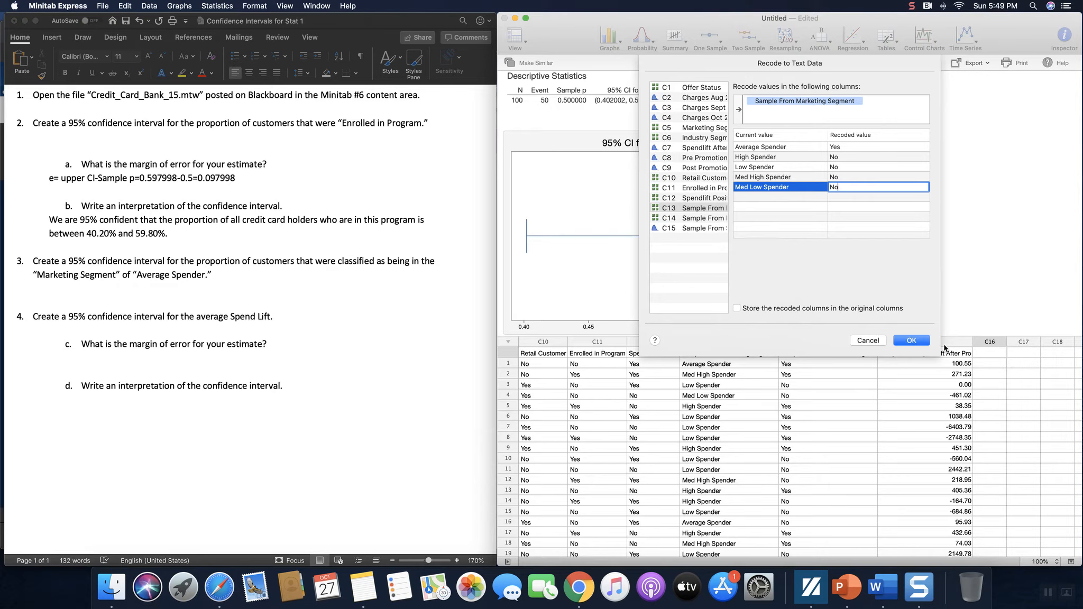
Step: Apply the recode into C16 and compare the first rows with their original segments
{"action": "left_click", "coordinate": [904, 339]}
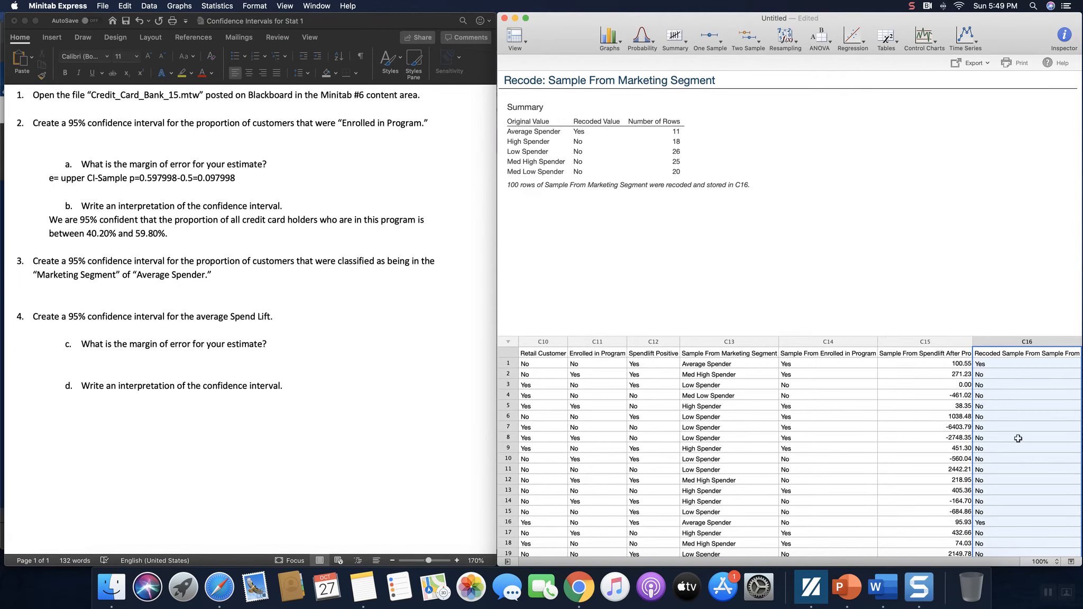
{"action": "left_click", "coordinate": [699, 364]}
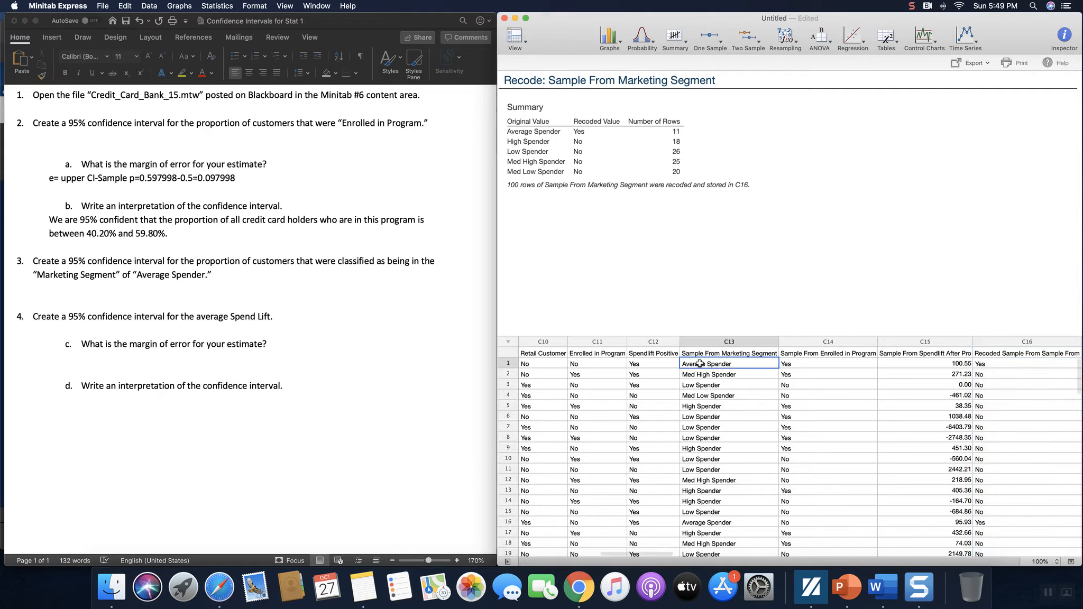
{"action": "left_click", "coordinate": [704, 377]}
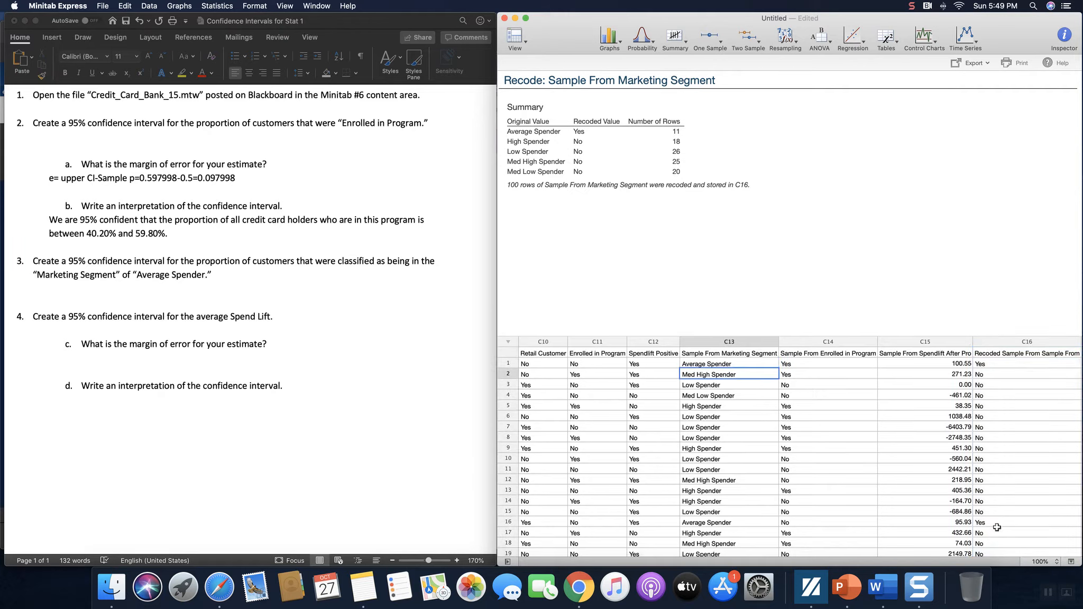
{"action": "left_click", "coordinate": [1013, 416]}
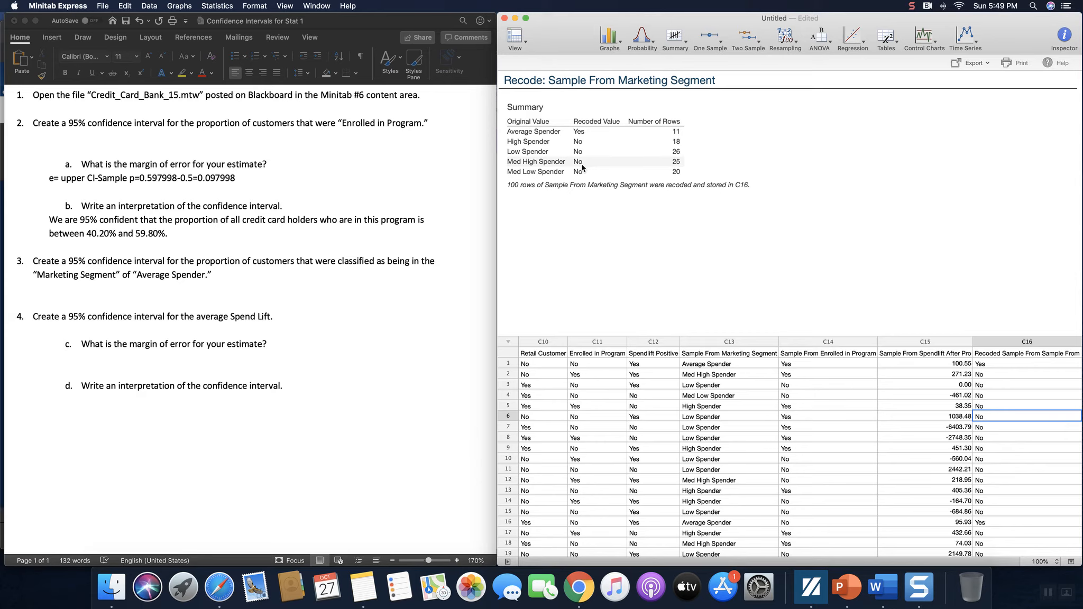
Step: Run a 1-sample proportion interval on C16 with event Yes, 95% confidence and the Exact method
{"action": "left_click", "coordinate": [720, 45]}
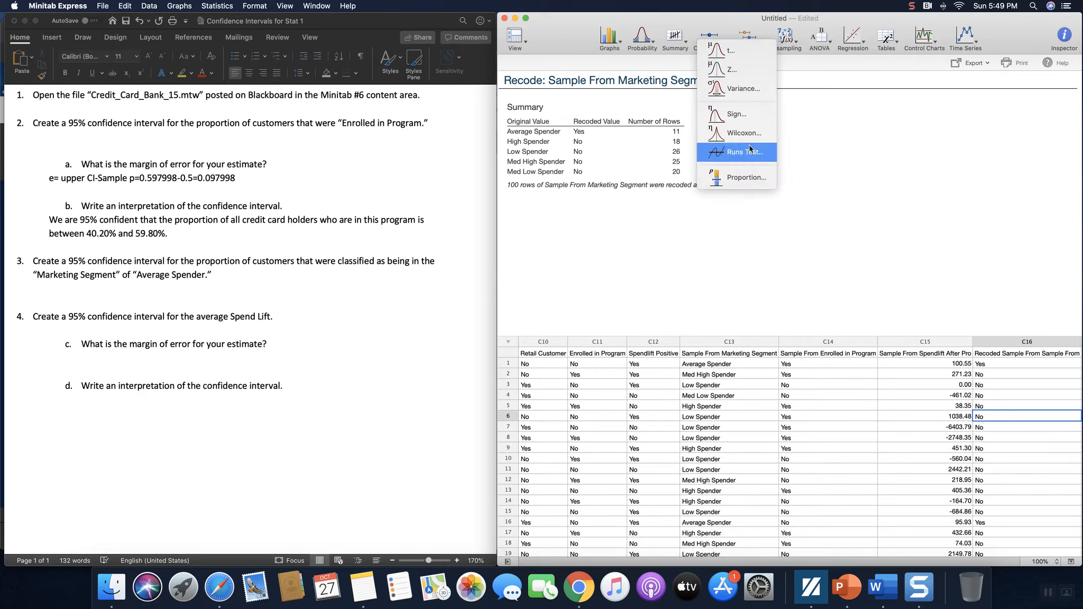
{"action": "left_click", "coordinate": [743, 180]}
{"action": "scroll", "coordinate": [730, 174], "scroll_direction": "down", "scroll_amount": 3}
{"action": "left_click", "coordinate": [719, 206]}
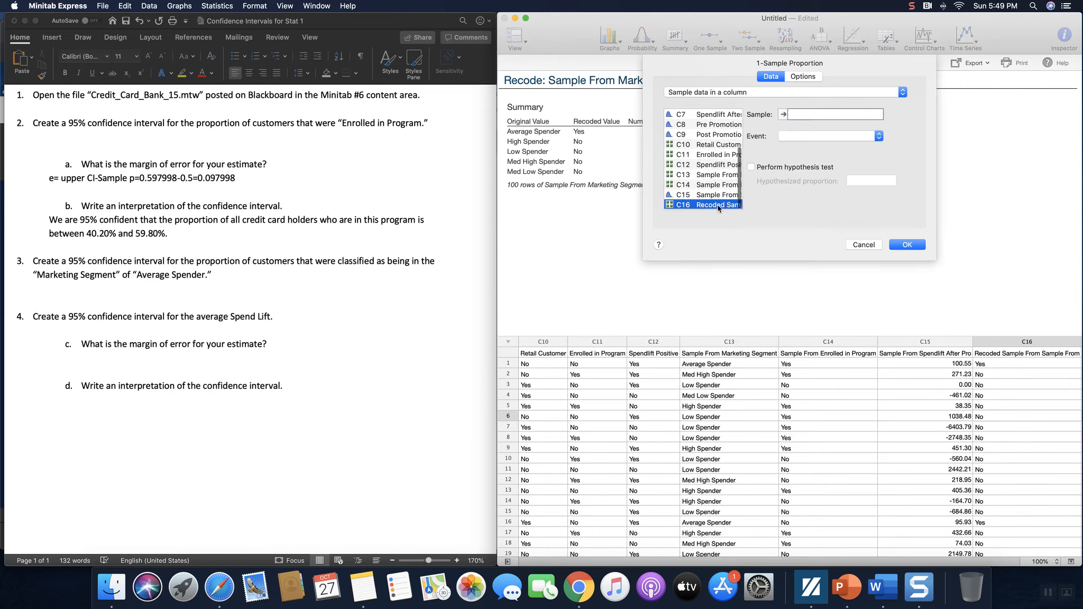
{"action": "double_click", "coordinate": [719, 205]}
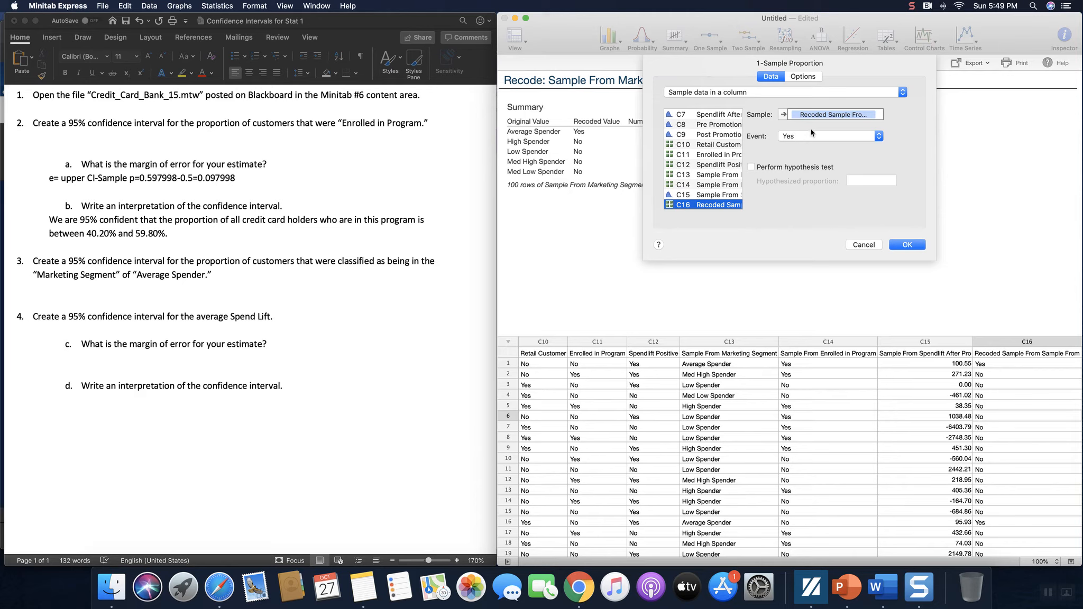
{"action": "left_click", "coordinate": [802, 77]}
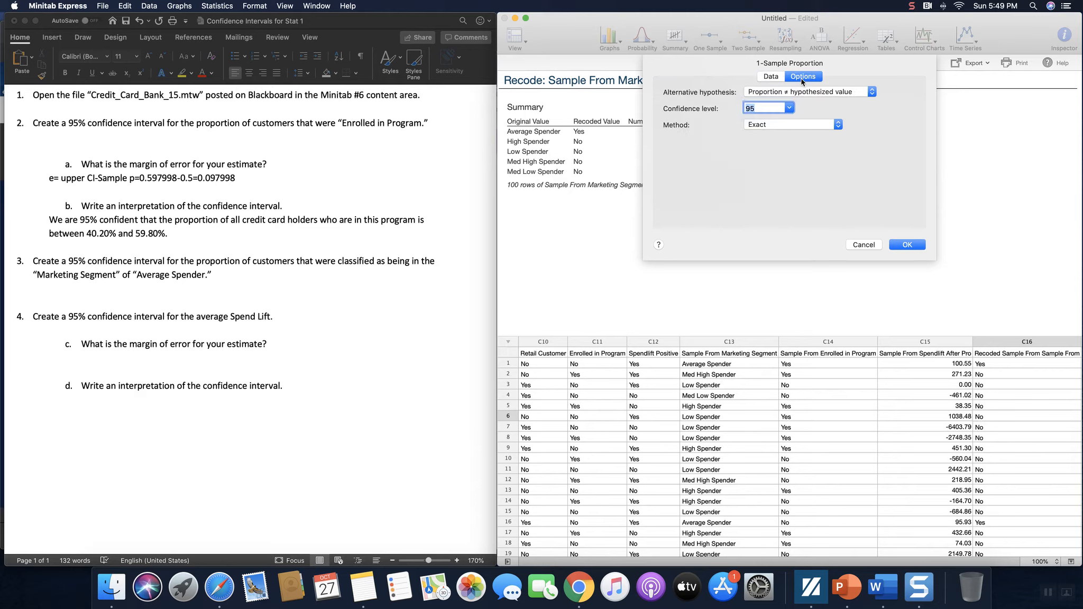
{"action": "left_click", "coordinate": [759, 127]}
{"action": "left_click", "coordinate": [761, 140]}
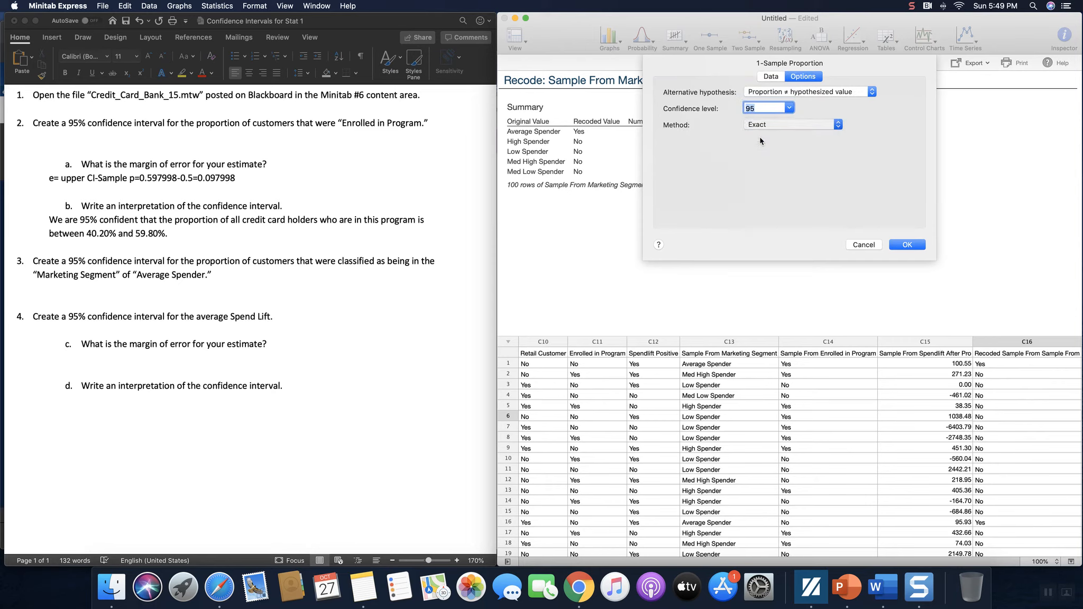
{"action": "left_click", "coordinate": [771, 77]}
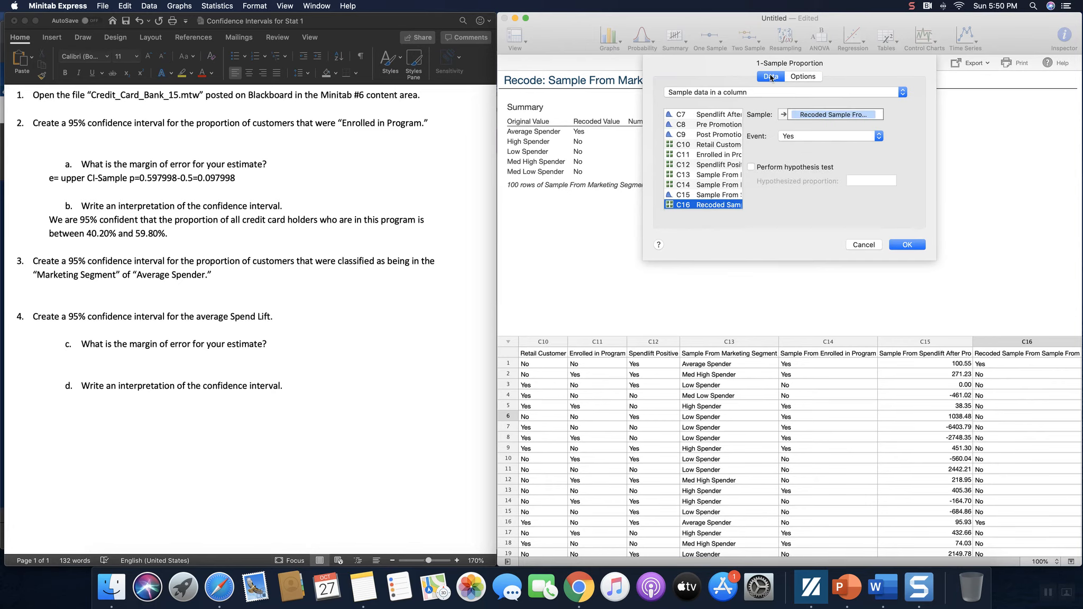
{"action": "left_click", "coordinate": [908, 246]}
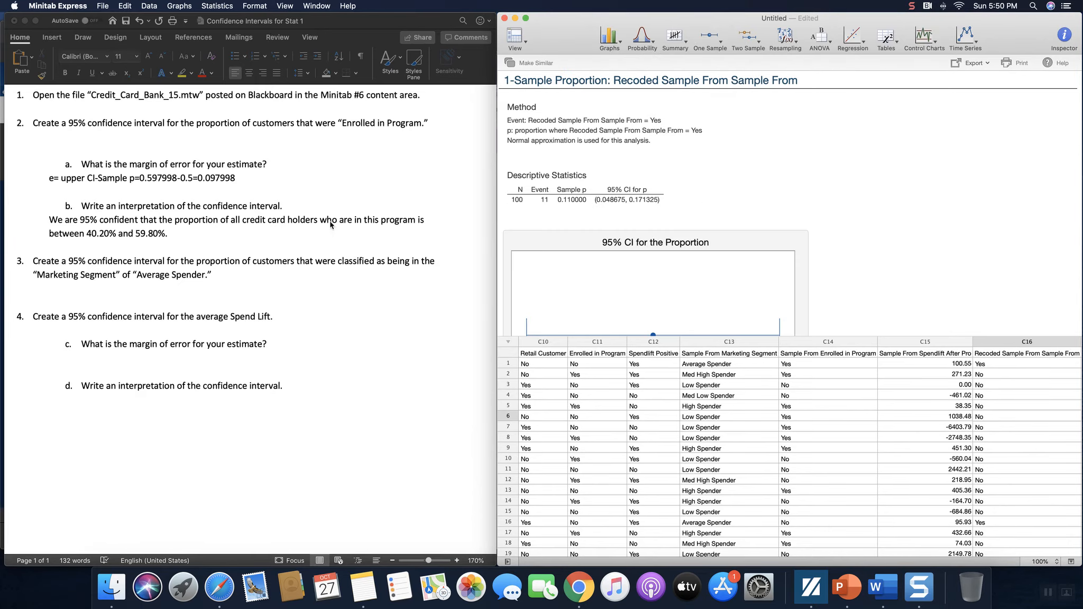
Step: Record the interval (0.048675, 0.171325) as the indented answer under item 3
{"action": "left_click", "coordinate": [90, 297]}
{"action": "key", "text": "Tab"}
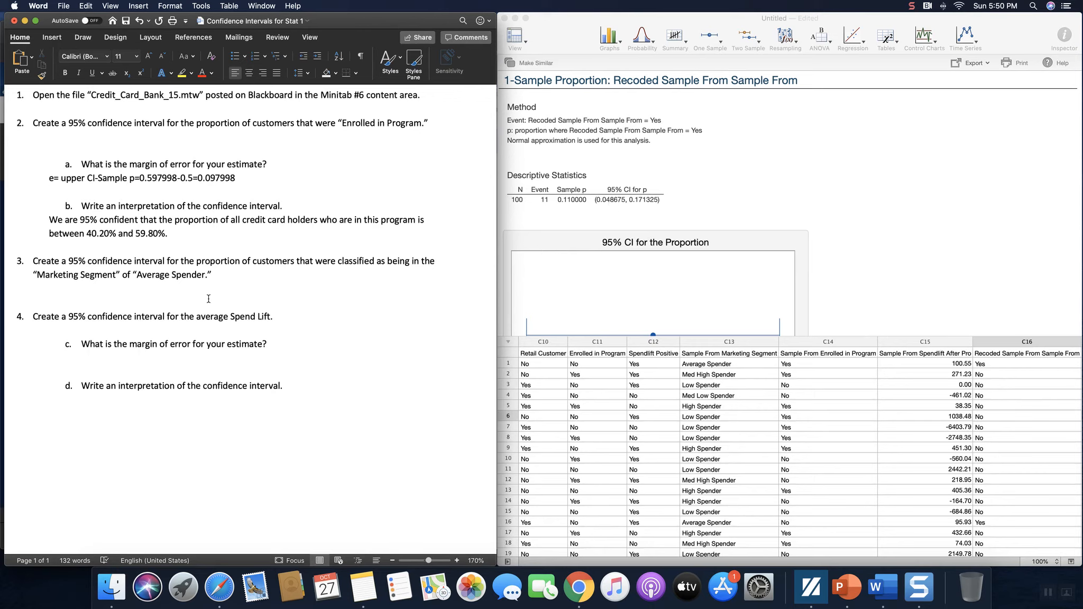
{"action": "type", "text": "We are 95% con"}
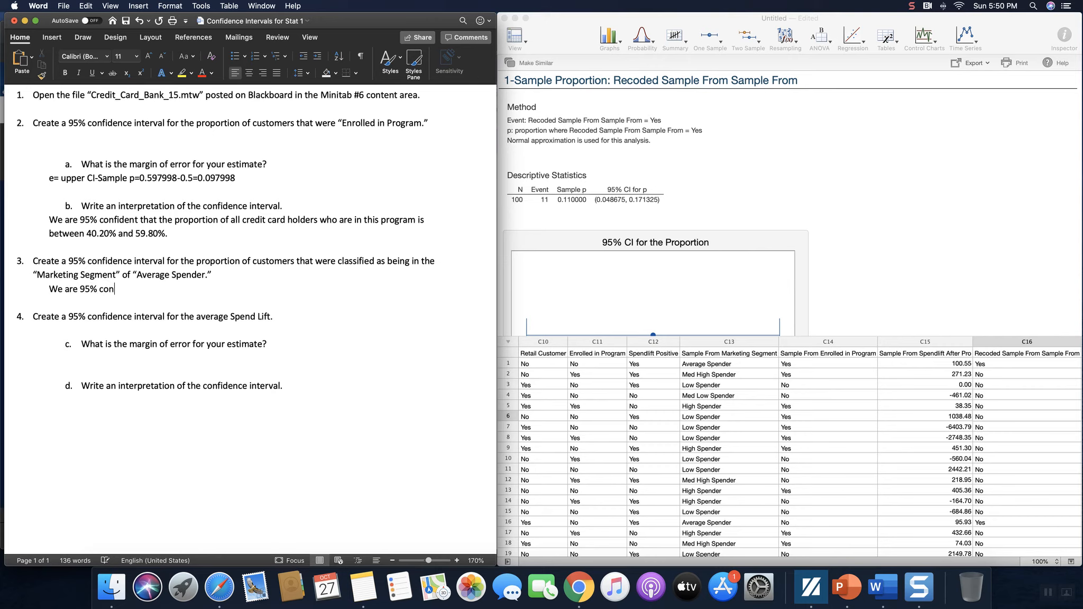
{"action": "key", "text": "BackSpace"}
{"action": "key", "text": "BackSpace"}
{"action": "key", "text": "BackSpace"}
{"action": "key", "text": "BackSpace"}
{"action": "key", "text": "BackSpace"}
{"action": "key", "text": "BackSpace"}
{"action": "key", "text": "BackSpace"}
{"action": "key", "text": "BackSpace"}
{"action": "key", "text": "BackSpace"}
{"action": "key", "text": "BackSpace"}
{"action": "key", "text": "BackSpace"}
{"action": "type", "text": "(0.048675, 0."}
{"action": "type", "text": "71325)"}
Step: Add a blank answer line under item 4
{"action": "left_click", "coordinate": [204, 330]}
{"action": "key", "text": "Return"}
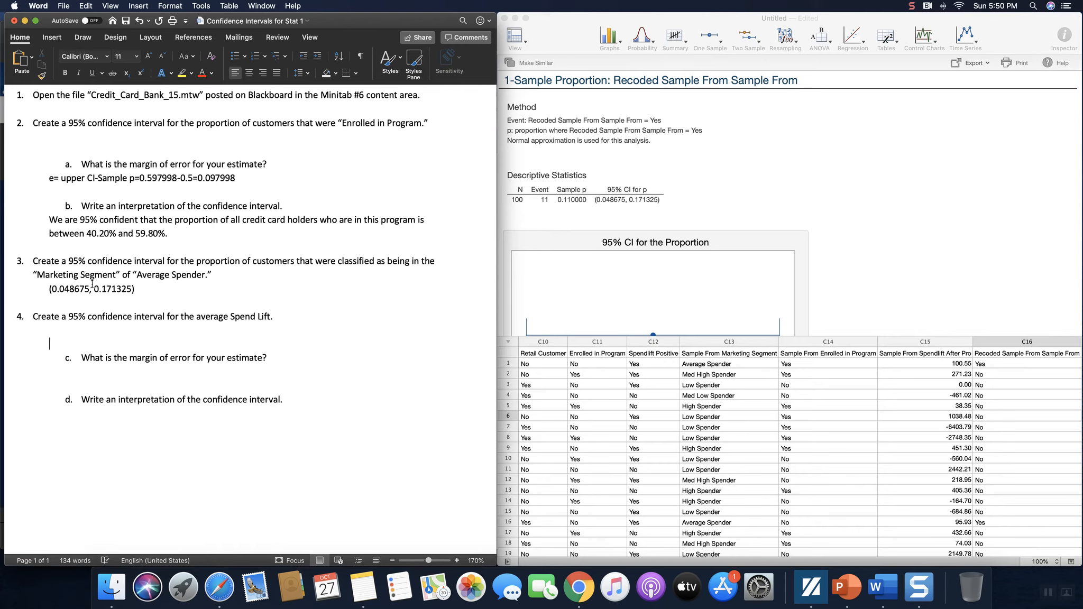
{"action": "left_click", "coordinate": [80, 331]}
Step: Look through the Spendlift After Promotion sample values in column C15
{"action": "left_click", "coordinate": [901, 356]}
{"action": "left_click", "coordinate": [922, 359]}
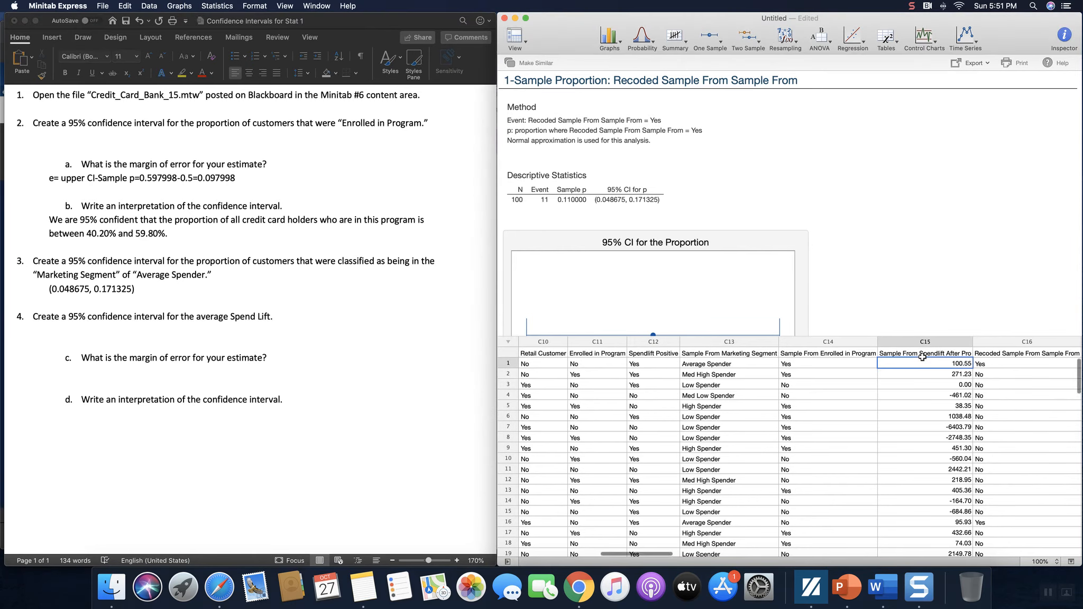
{"action": "key", "text": "Down"}
{"action": "key", "text": "Down"}
{"action": "key", "text": "Down"}
{"action": "key", "text": "Down"}
{"action": "key", "text": "Down"}
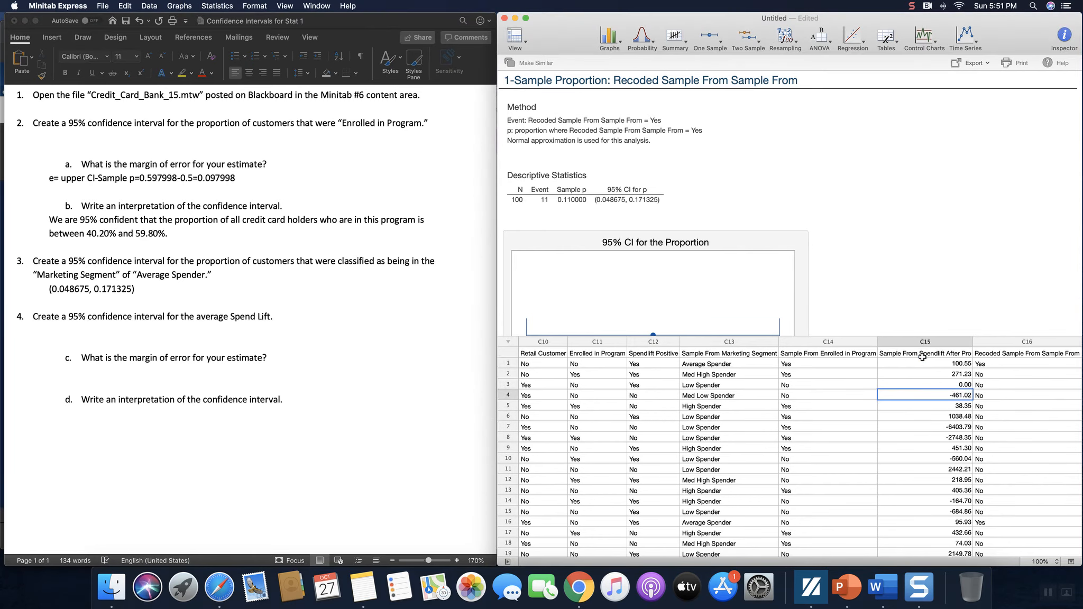
{"action": "key", "text": "Down"}
{"action": "key", "text": "Down"}
{"action": "key", "text": "Down"}
{"action": "key", "text": "Down"}
{"action": "key", "text": "Down"}
{"action": "key", "text": "Up"}
{"action": "key", "text": "Up"}
{"action": "key", "text": "Up"}
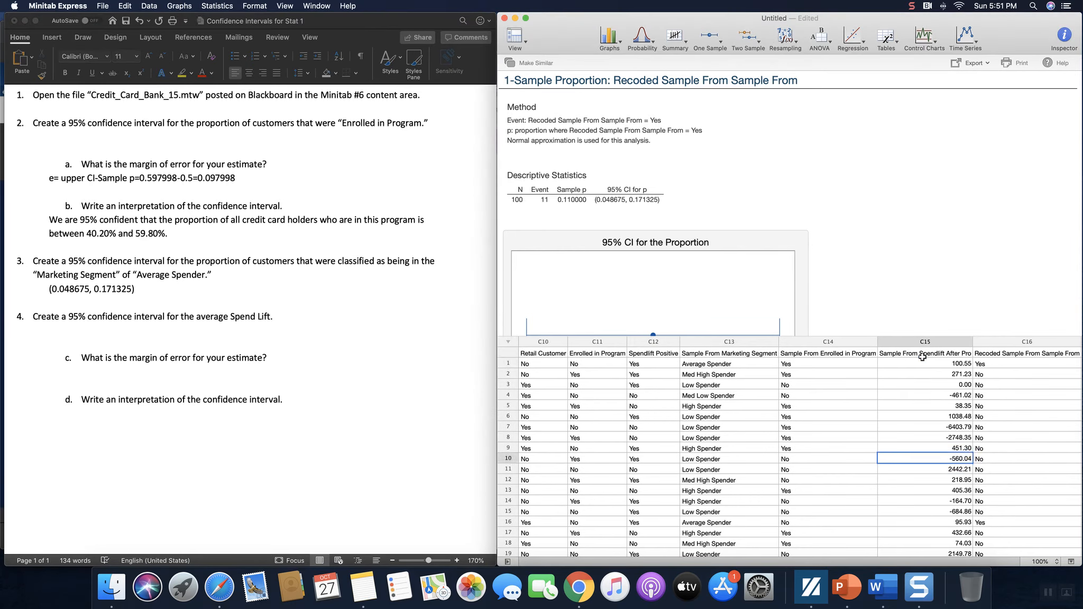
{"action": "key", "text": "Up"}
{"action": "key", "text": "Up"}
{"action": "key", "text": "Up"}
{"action": "key", "text": "Up"}
{"action": "key", "text": "Up"}
{"action": "key", "text": "Up"}
{"action": "key", "text": "Up"}
{"action": "key", "text": "Up"}
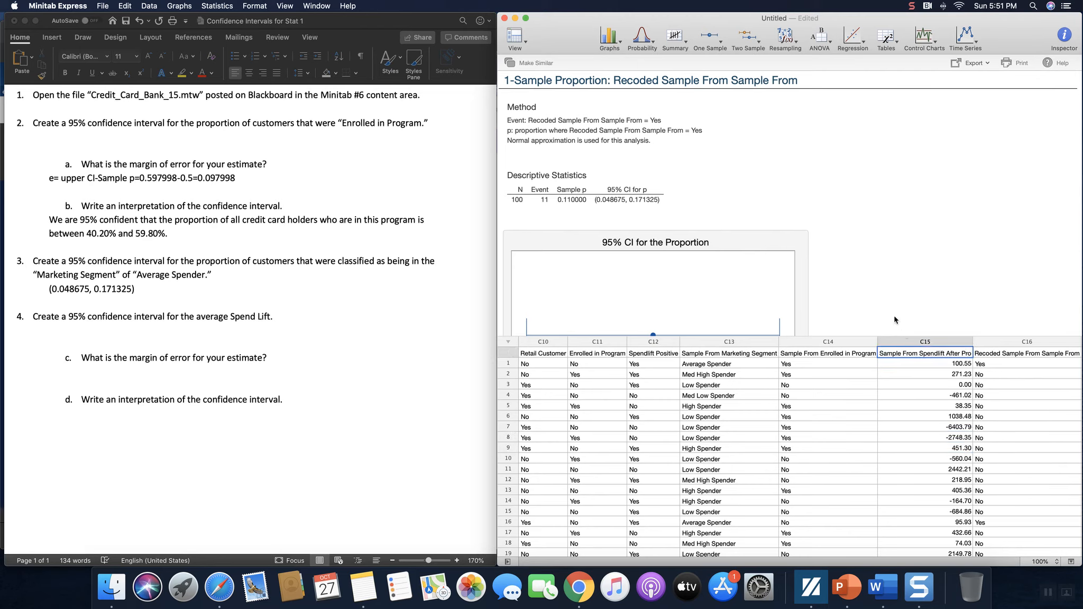
Step: Run a 1-sample t interval on C15 at 95% confidence
{"action": "left_click", "coordinate": [710, 38]}
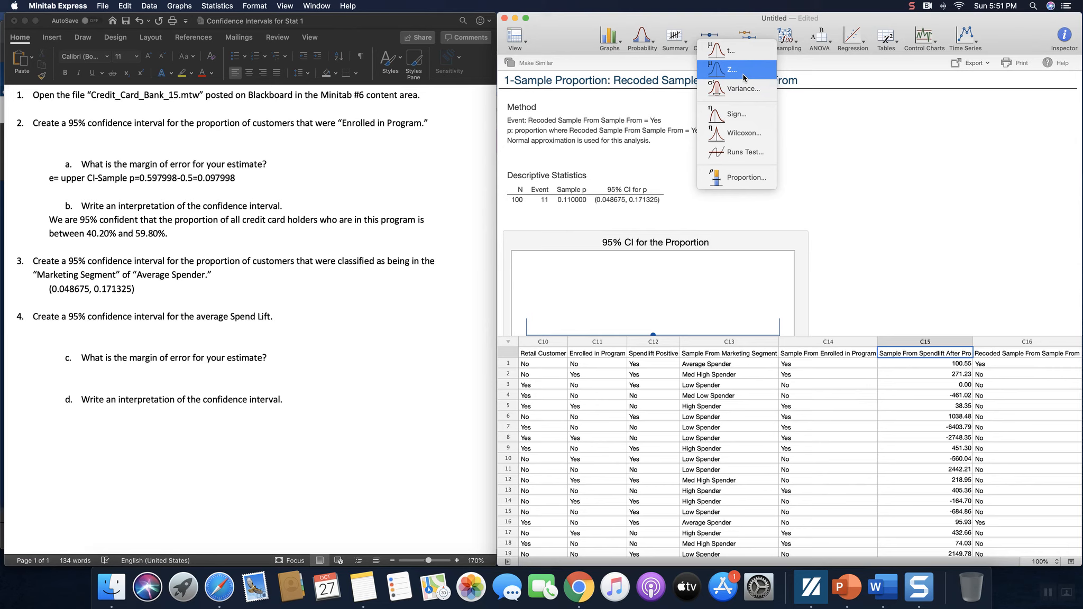
{"action": "left_click", "coordinate": [737, 49]}
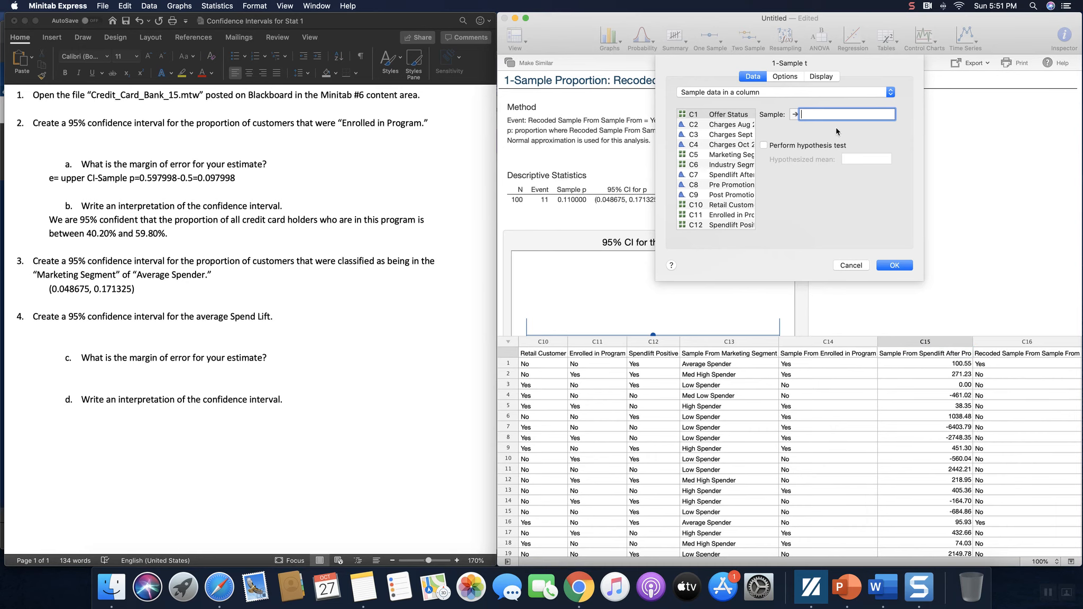
{"action": "scroll", "coordinate": [730, 174], "scroll_direction": "down", "scroll_amount": 1}
{"action": "scroll", "coordinate": [731, 173], "scroll_direction": "down", "scroll_amount": 2}
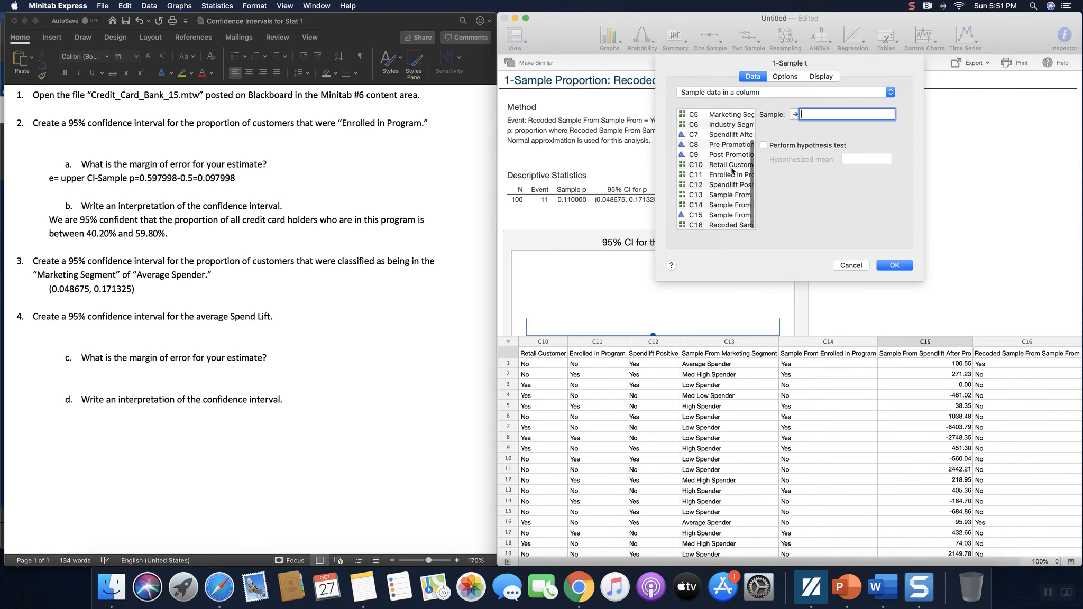
{"action": "left_click", "coordinate": [717, 215]}
{"action": "double_click", "coordinate": [717, 215]}
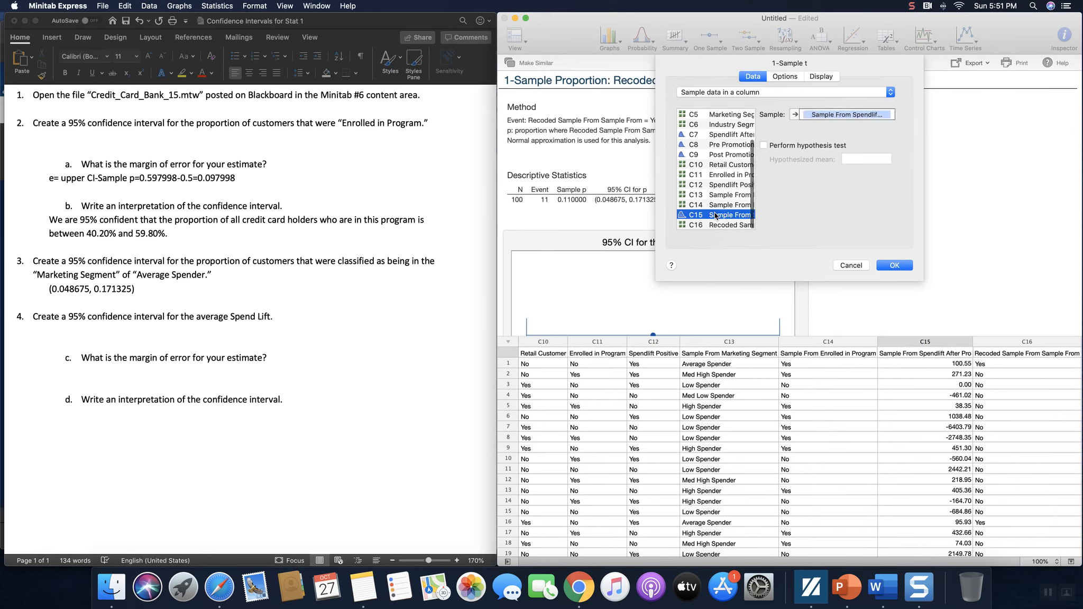
{"action": "left_click", "coordinate": [792, 78]}
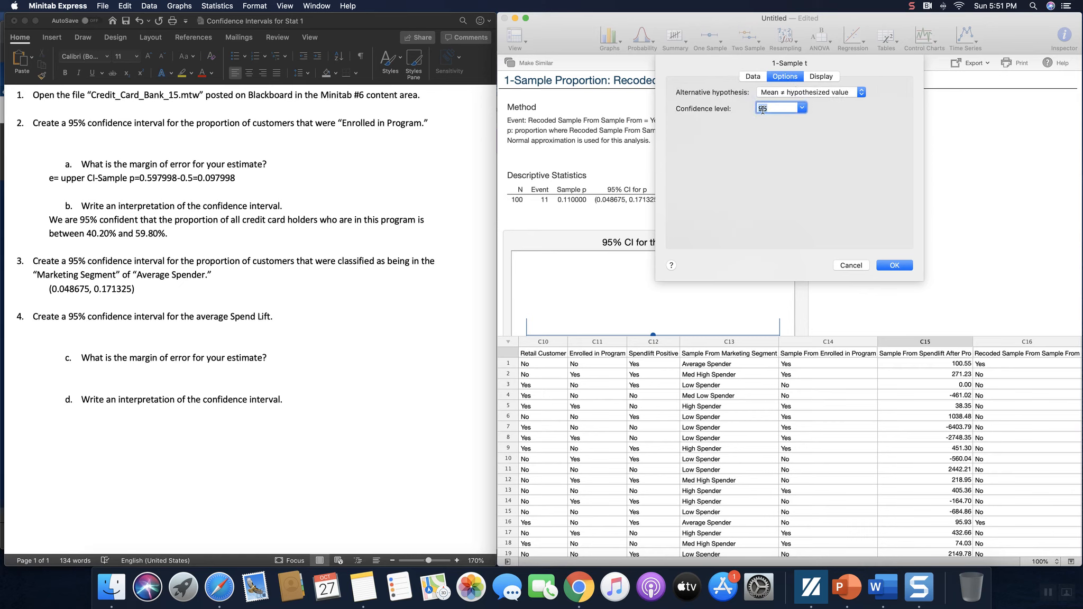
{"action": "left_click", "coordinate": [757, 78]}
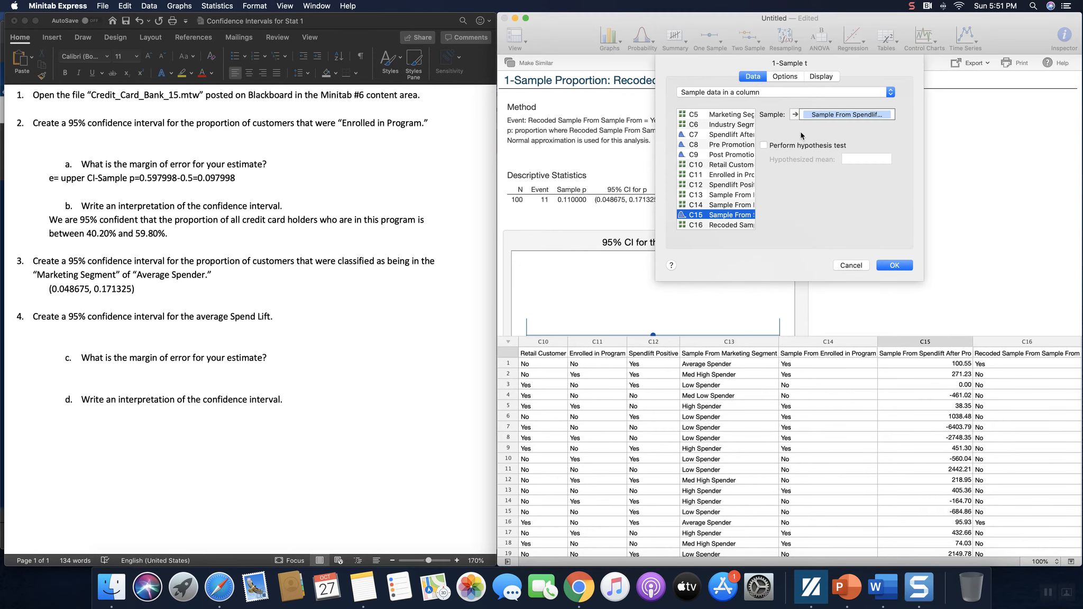
{"action": "left_click", "coordinate": [785, 77]}
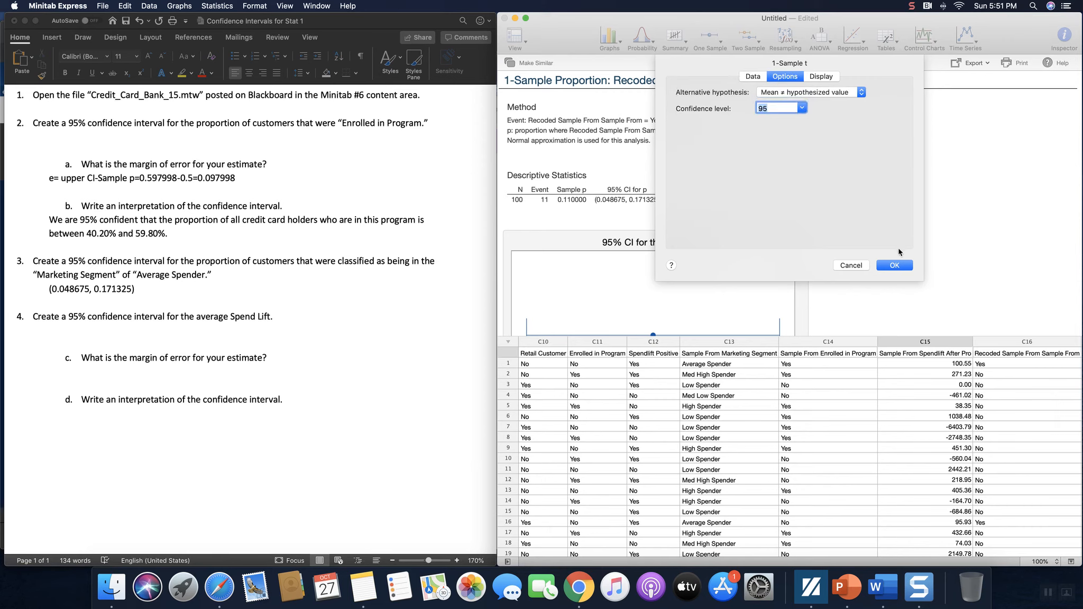
{"action": "left_click", "coordinate": [892, 266]}
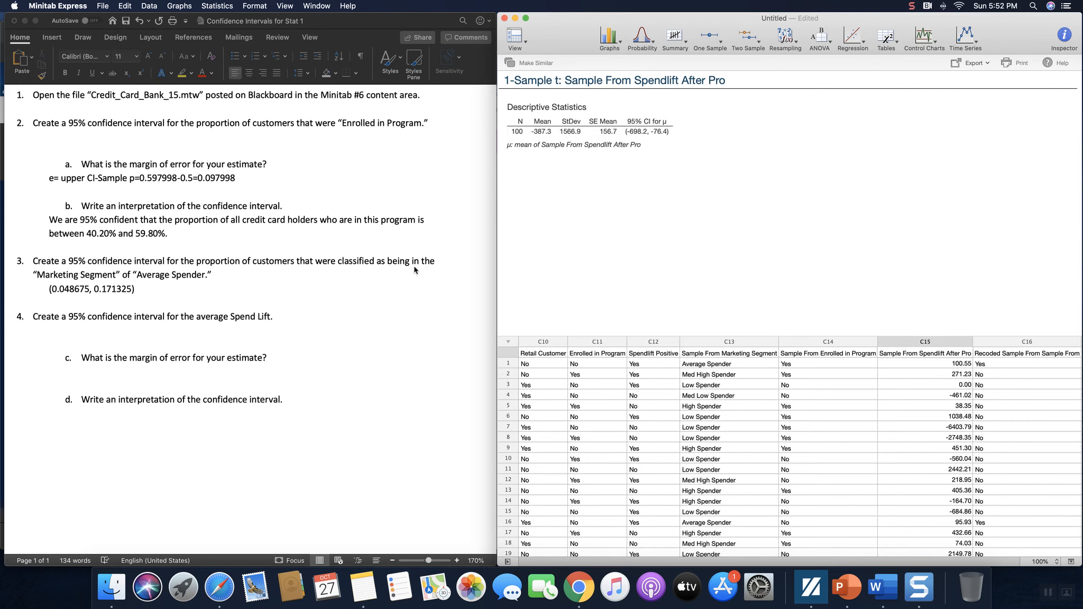
Step: Begin the item 4 answer with '(' and copy Minitab's 1-sample t Descriptive Statistics output
{"action": "left_click", "coordinate": [141, 336]}
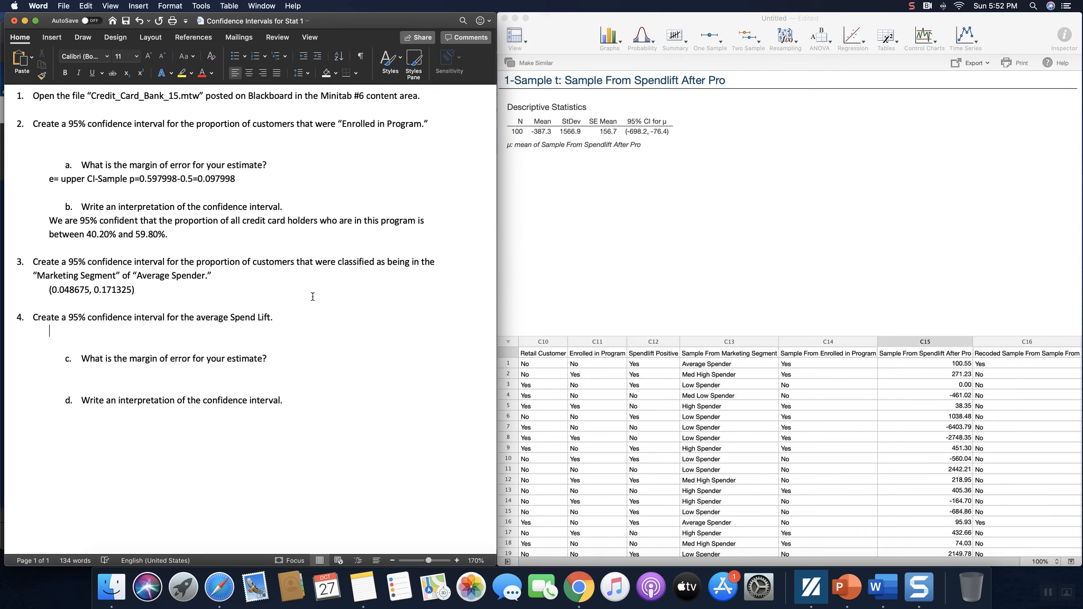
{"action": "type", "text": "("}
{"action": "left_click", "coordinate": [676, 153]}
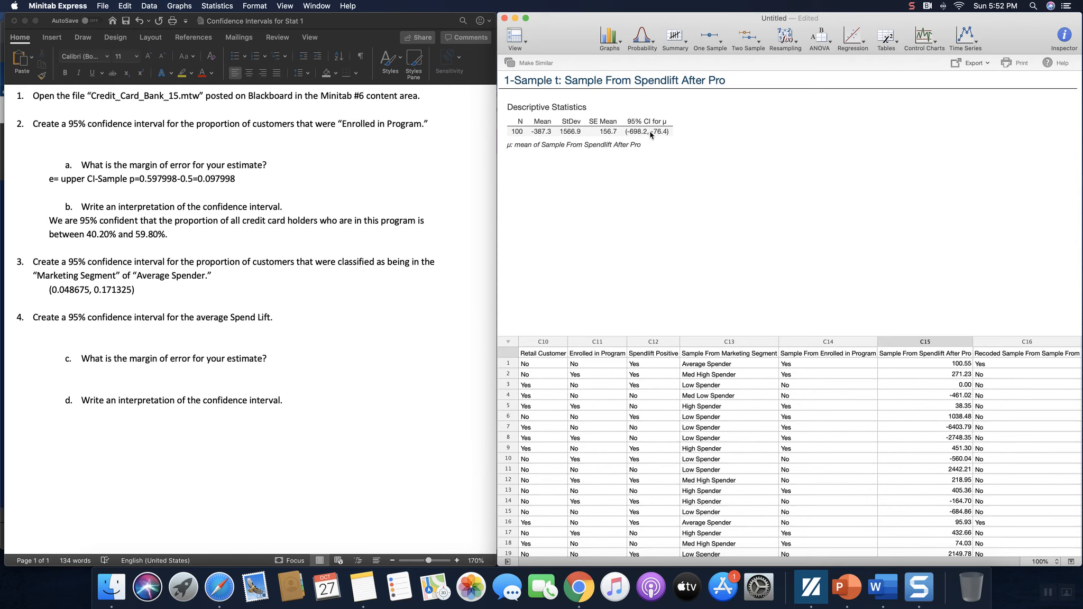
{"action": "left_click", "coordinate": [651, 135]}
{"action": "left_click", "coordinate": [651, 135]}
{"action": "left_click", "coordinate": [652, 135]}
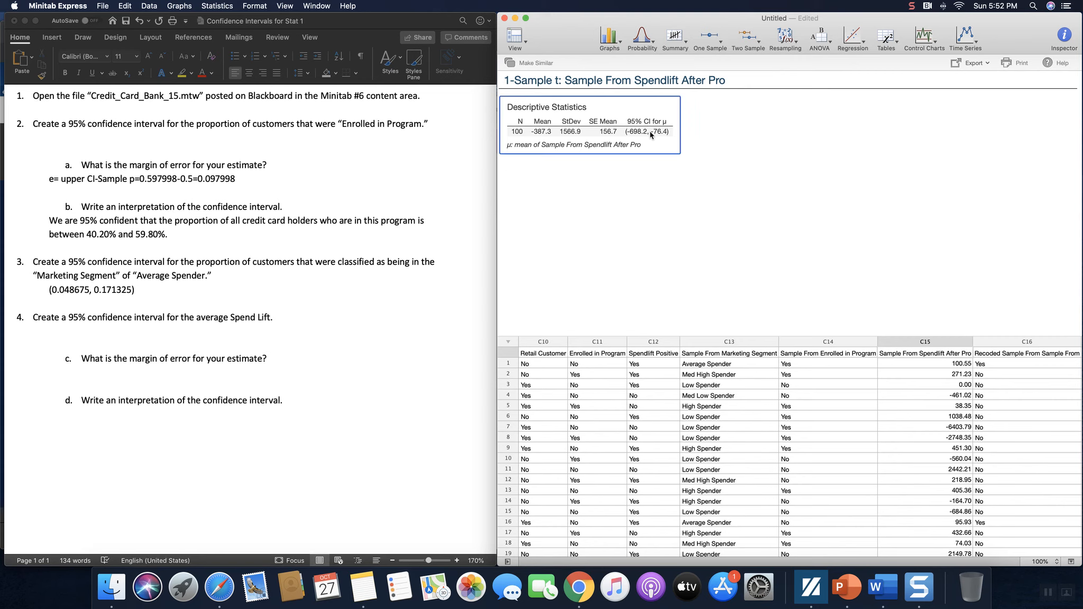
{"action": "right_click", "coordinate": [651, 135]}
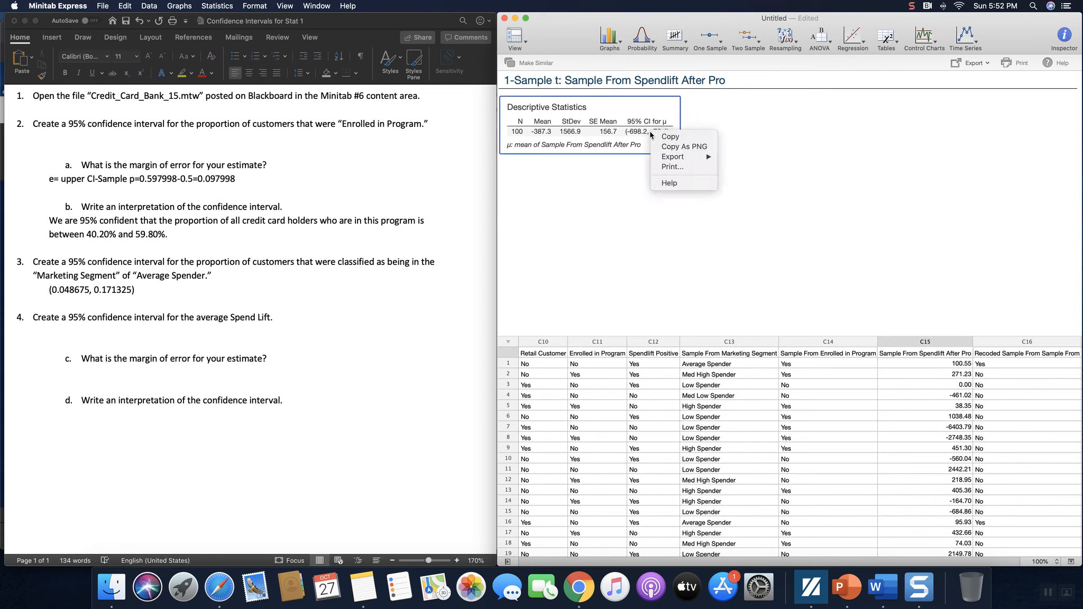
{"action": "left_click", "coordinate": [644, 135]}
{"action": "right_click", "coordinate": [643, 134]}
{"action": "left_click", "coordinate": [643, 135]}
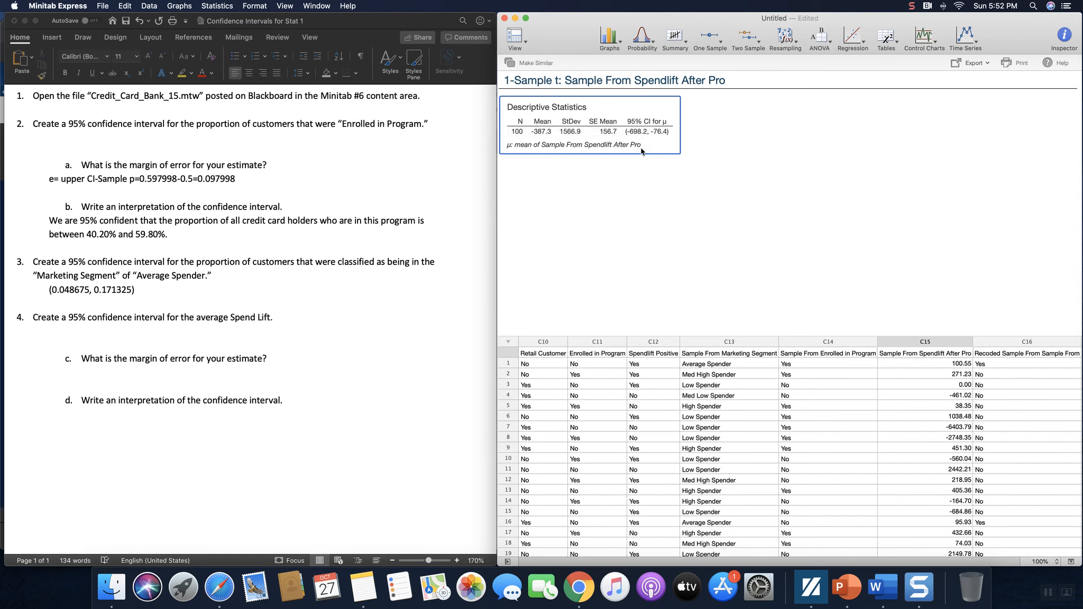
{"action": "left_click", "coordinate": [912, 6]}
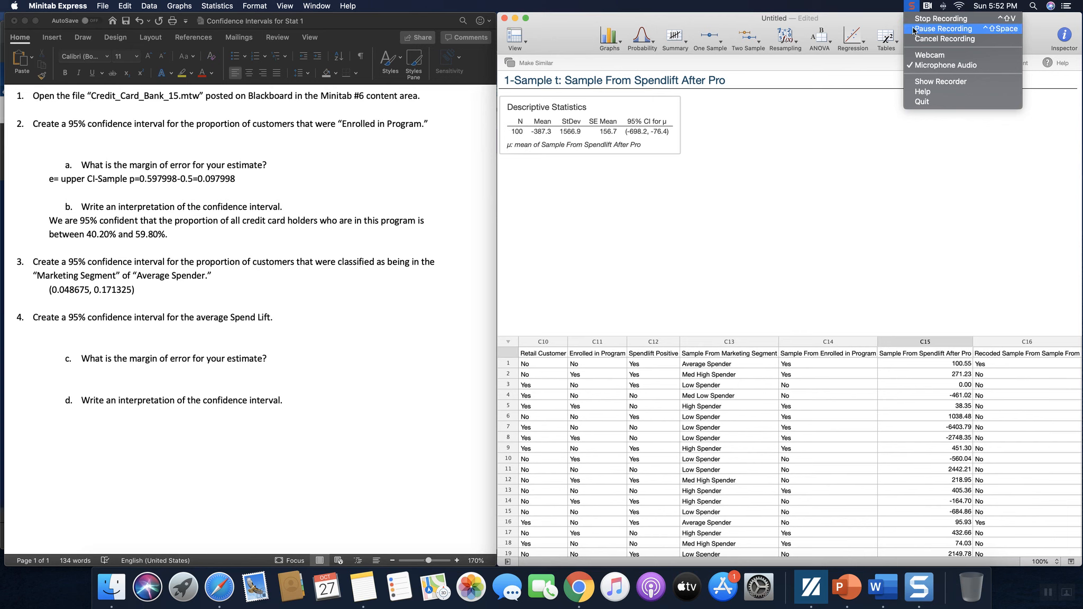
{"action": "left_click", "coordinate": [913, 29]}
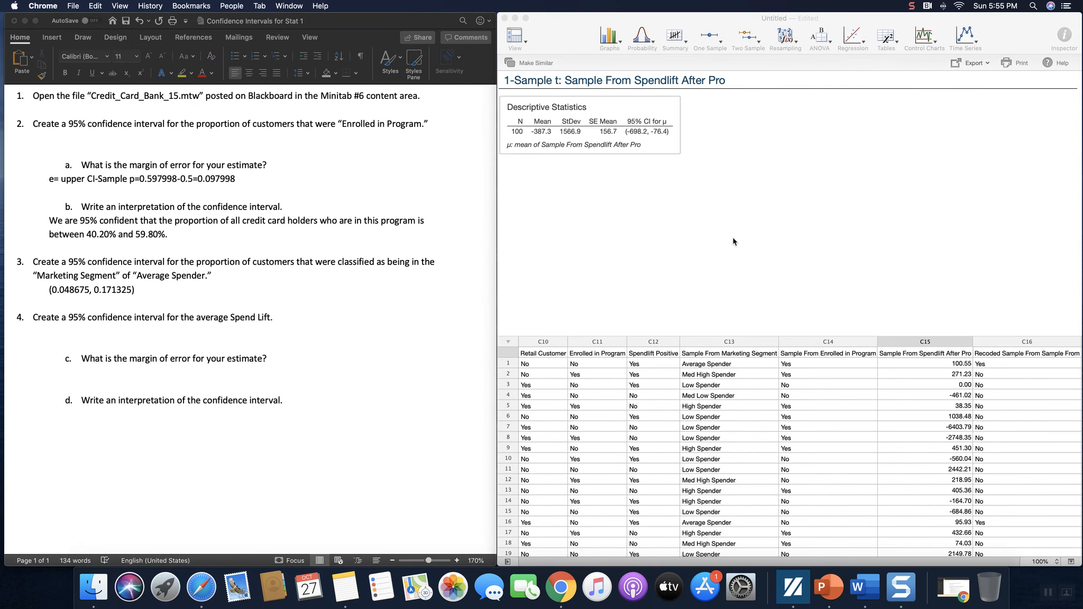
{"action": "left_click", "coordinate": [719, 207]}
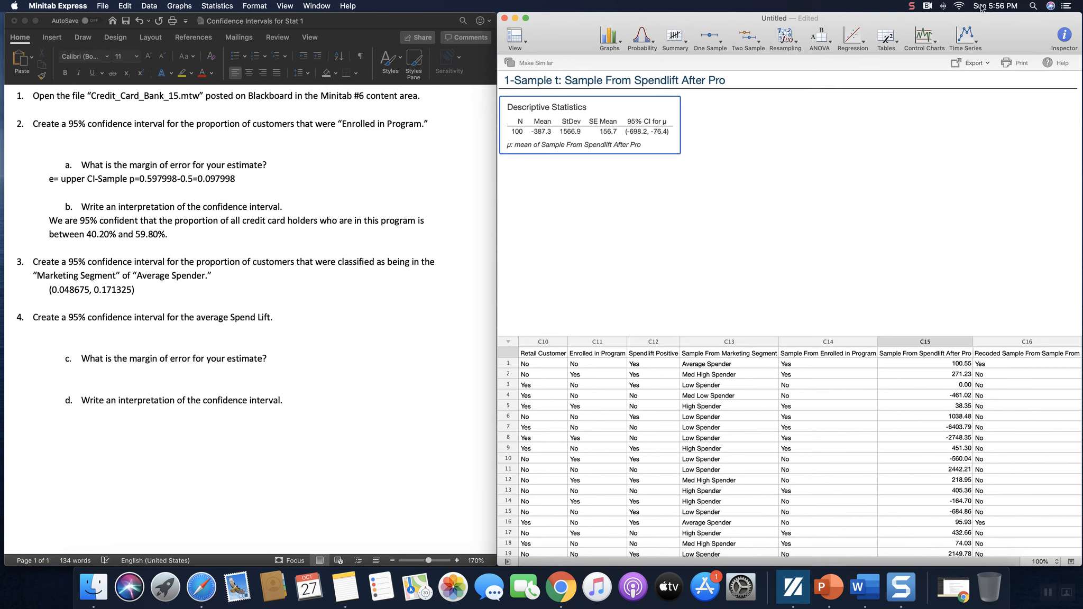
{"action": "left_click", "coordinate": [912, 7]}
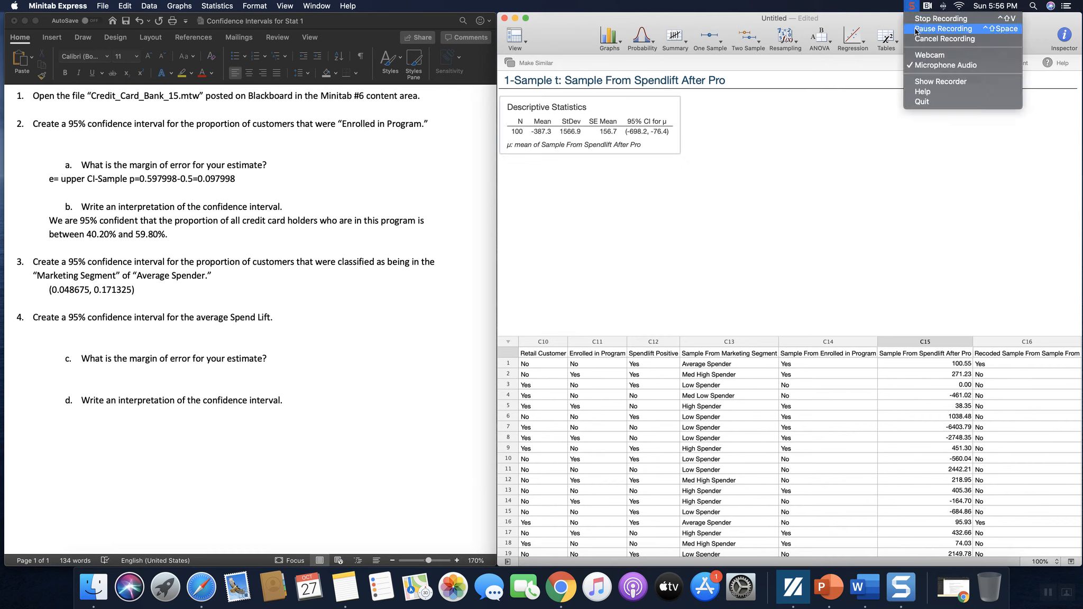
{"action": "left_click", "coordinate": [918, 20]}
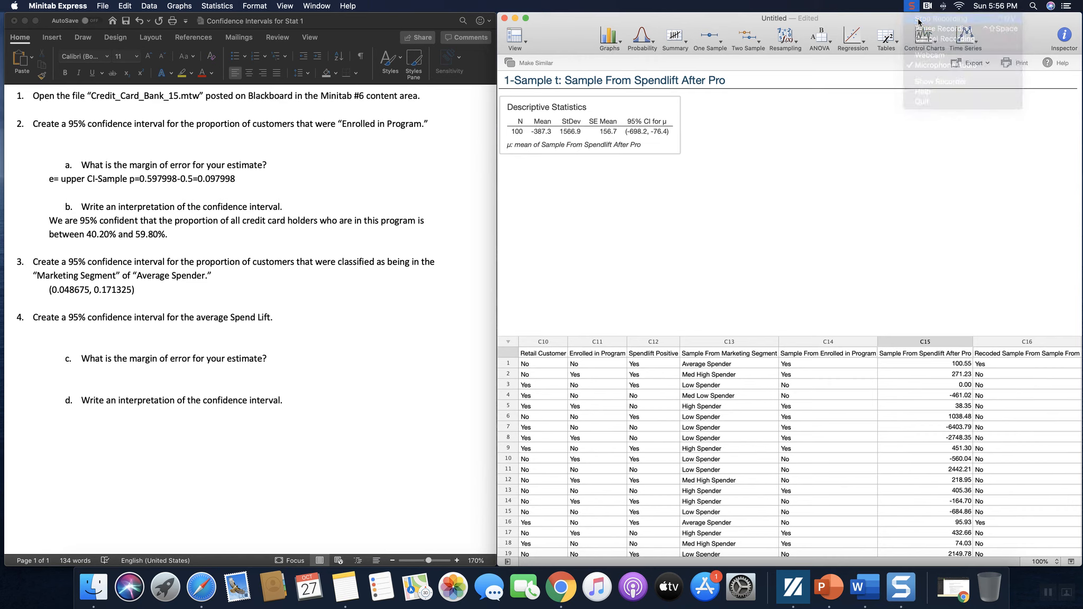